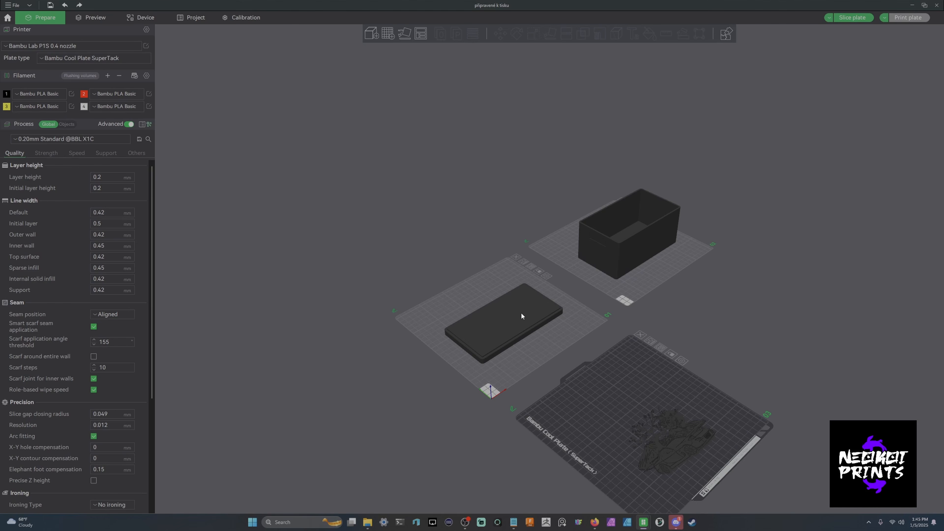
# - Try the Lay on Face tool on the lid on plate 1
pyautogui.click(572, 324)
pyautogui.click(533, 310)
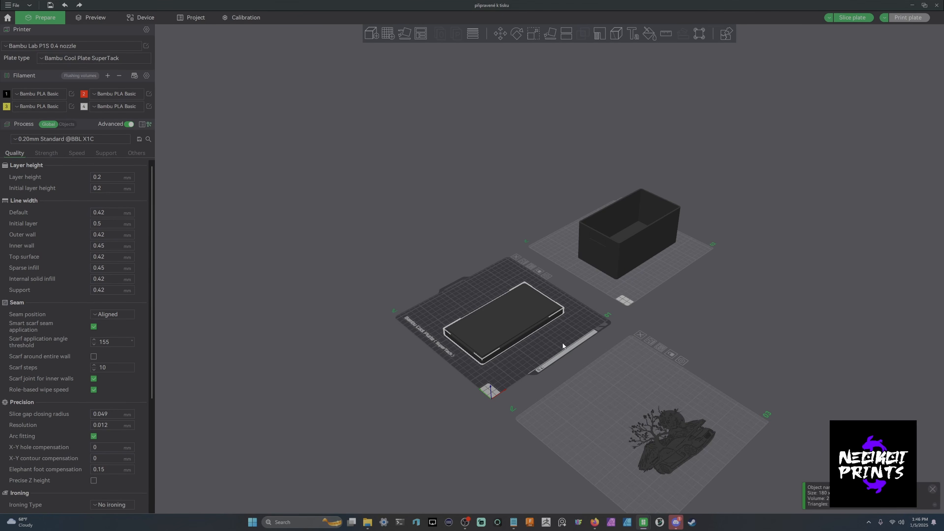
pyautogui.click(550, 34)
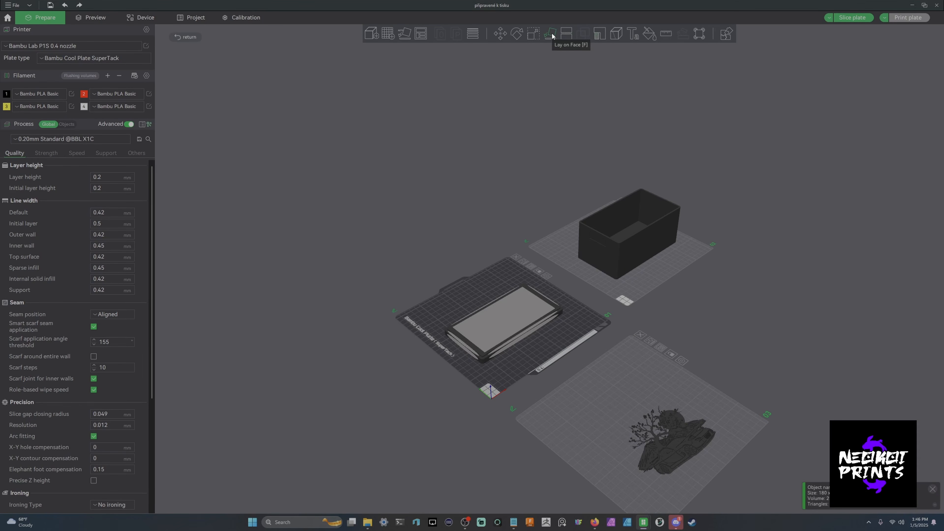
pyautogui.click(550, 35)
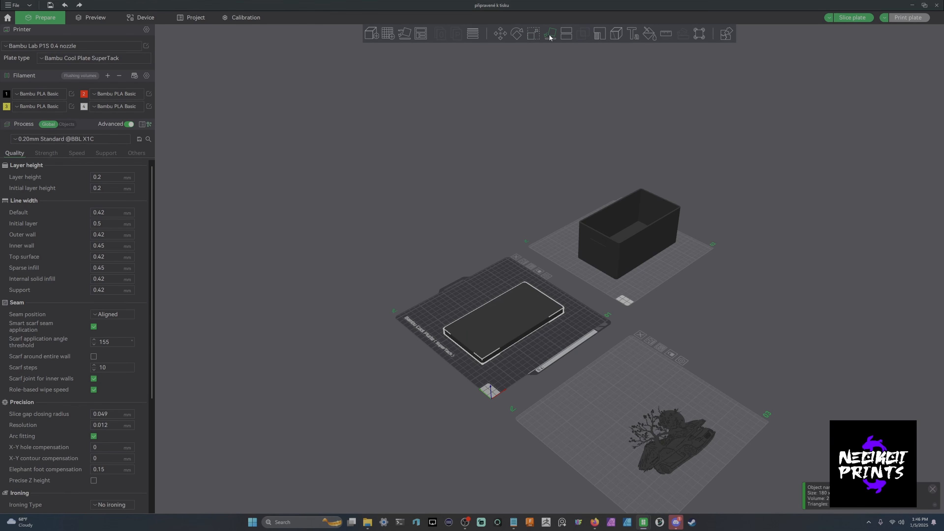
# - Move the rx7_Front model from plate 3 onto plate 1 beside the lid
pyautogui.moveTo(682, 318); pyautogui.dragTo(665, 326)
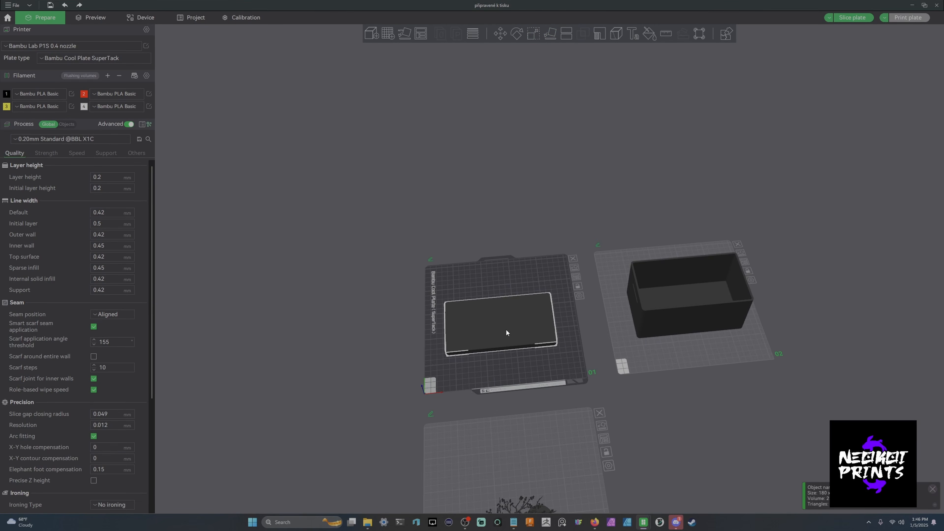
pyautogui.moveTo(648, 451); pyautogui.dragTo(634, 349, button='middle')
pyautogui.click(517, 441)
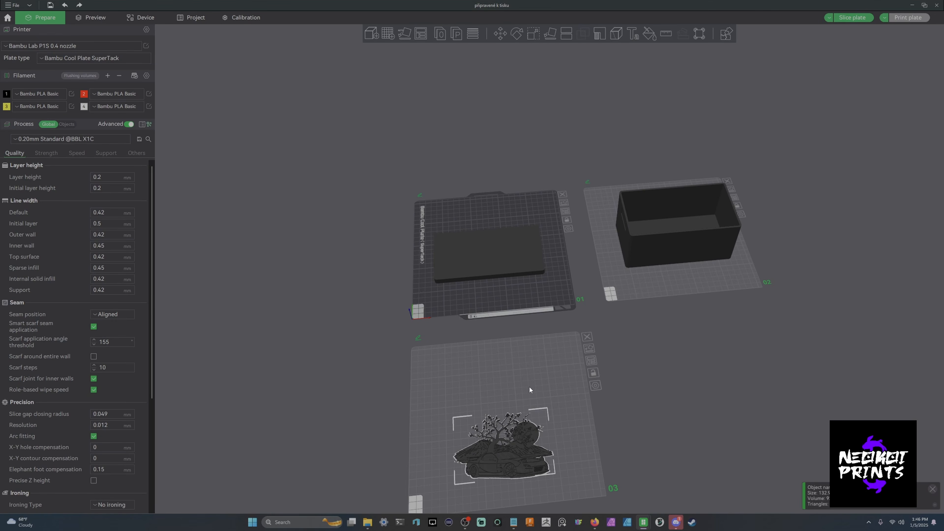
pyautogui.moveTo(515, 412); pyautogui.dragTo(499, 240)
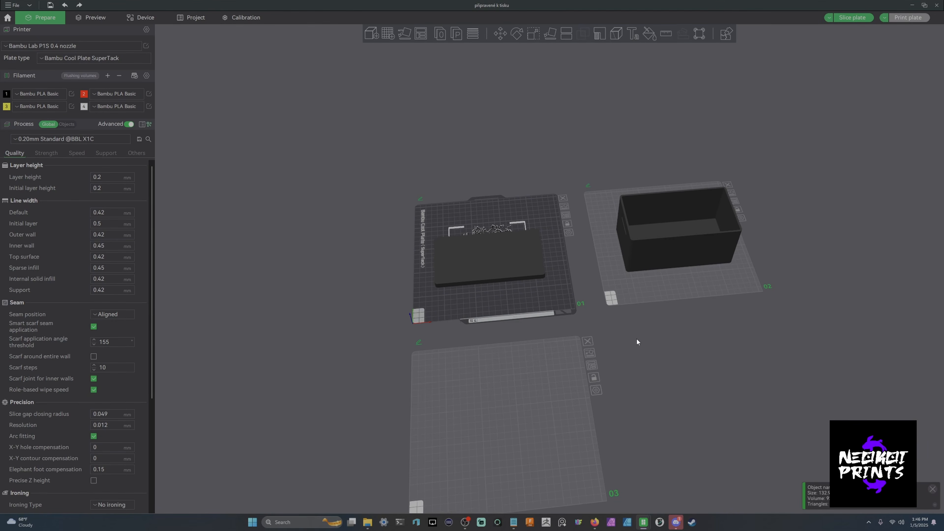
# - Select both objects on plate 1 and merge them into one assembly
pyautogui.scroll(3, 595, 358)
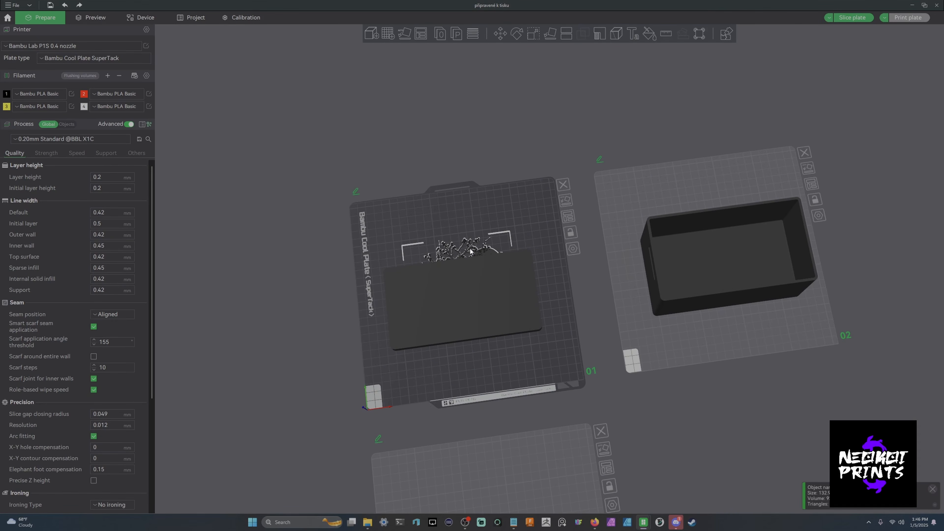
pyautogui.keyDown('ctrl'); pyautogui.click(513, 309); pyautogui.keyUp('ctrl')
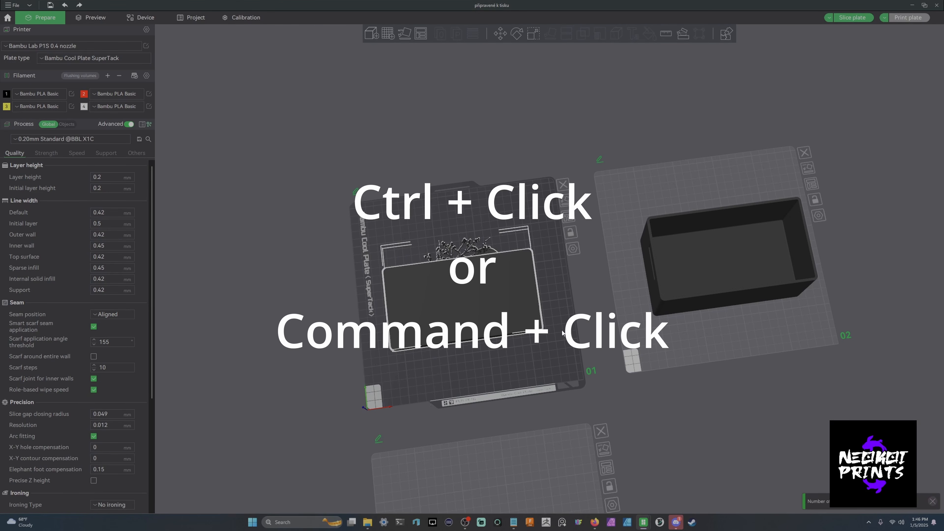
pyautogui.rightClick(487, 266)
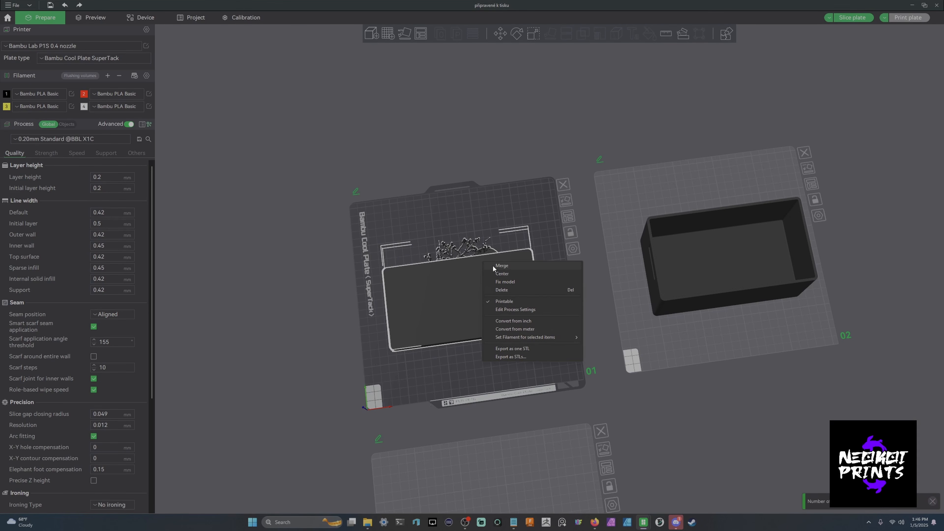
pyautogui.click(493, 264)
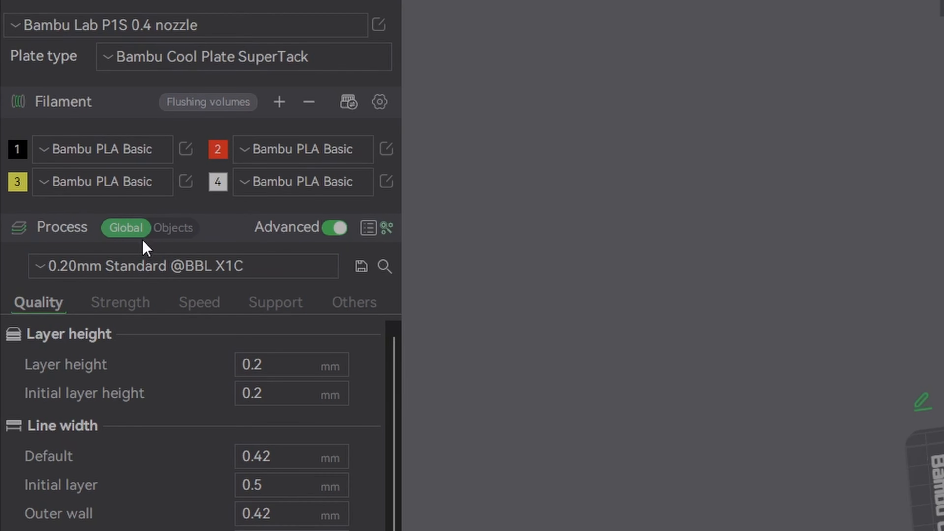
# - Select the assembly's rx7_Front part and raise it with the Move tool to a Z position of about 8.27 mm
pyautogui.click(68, 125)
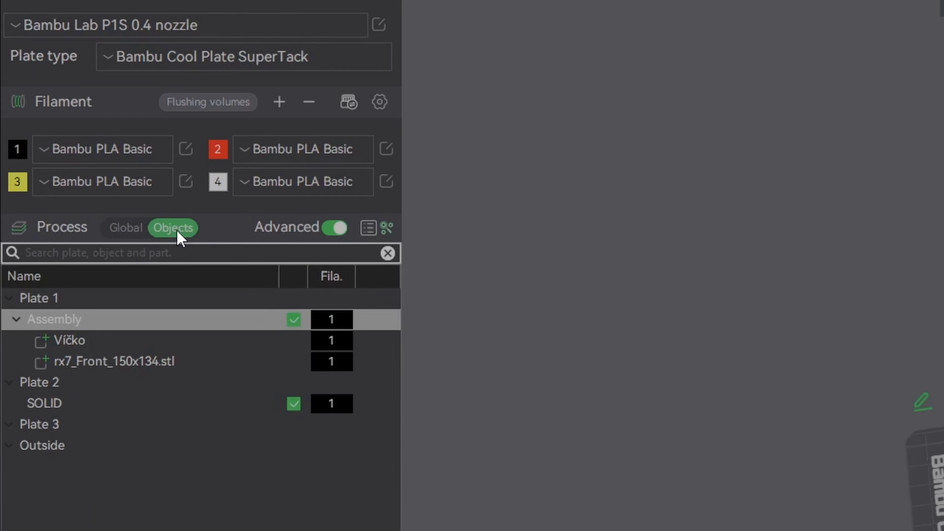
pyautogui.click(79, 346)
pyautogui.click(95, 366)
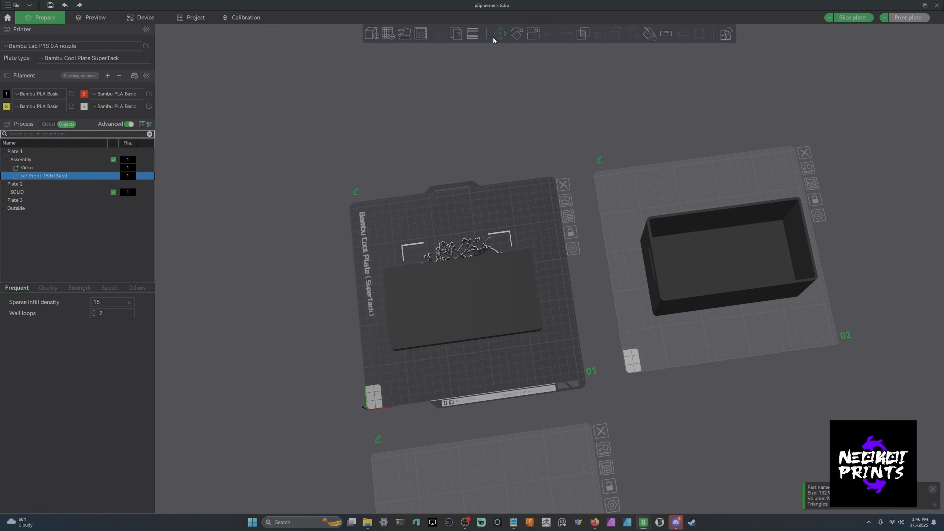
pyautogui.click(493, 37)
pyautogui.moveTo(565, 139); pyautogui.dragTo(556, 126)
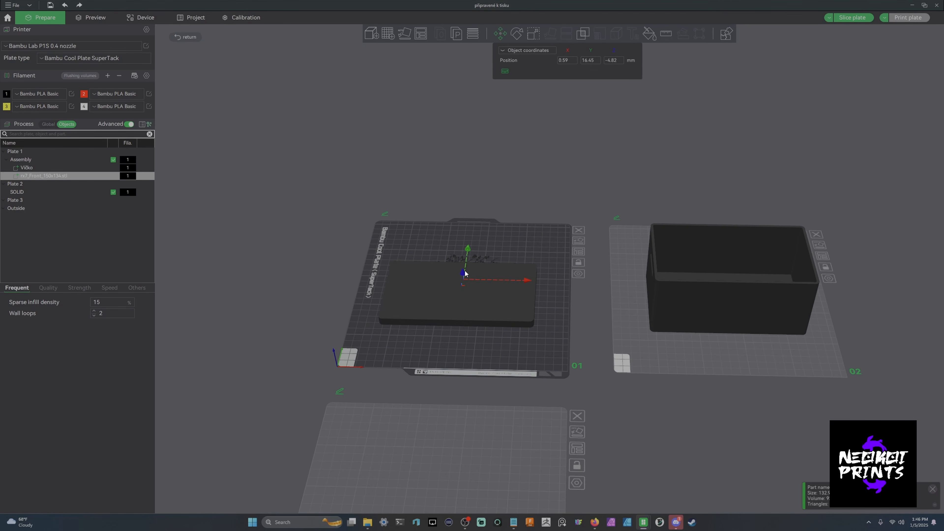
pyautogui.moveTo(465, 273); pyautogui.dragTo(464, 262)
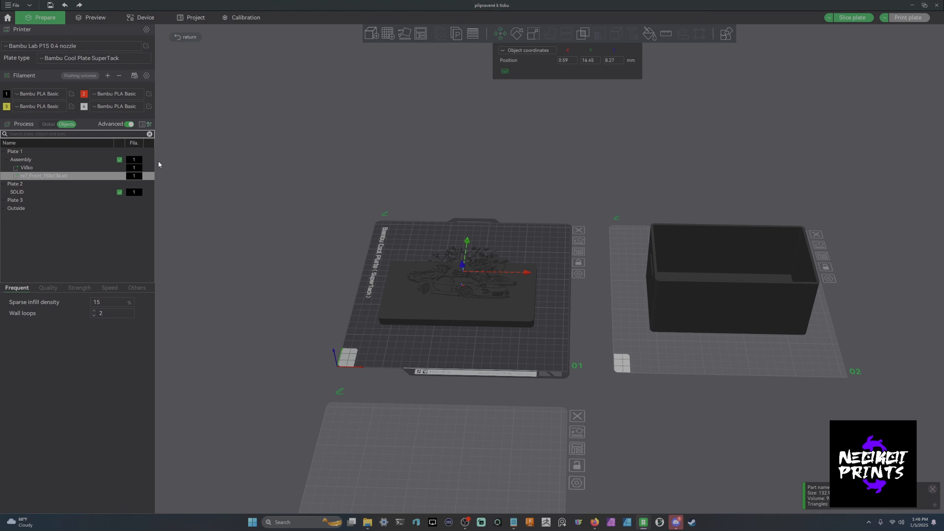
# - Assign filament 2 to the Víčko part of the assembly
pyautogui.click(133, 168)
pyautogui.click(134, 168)
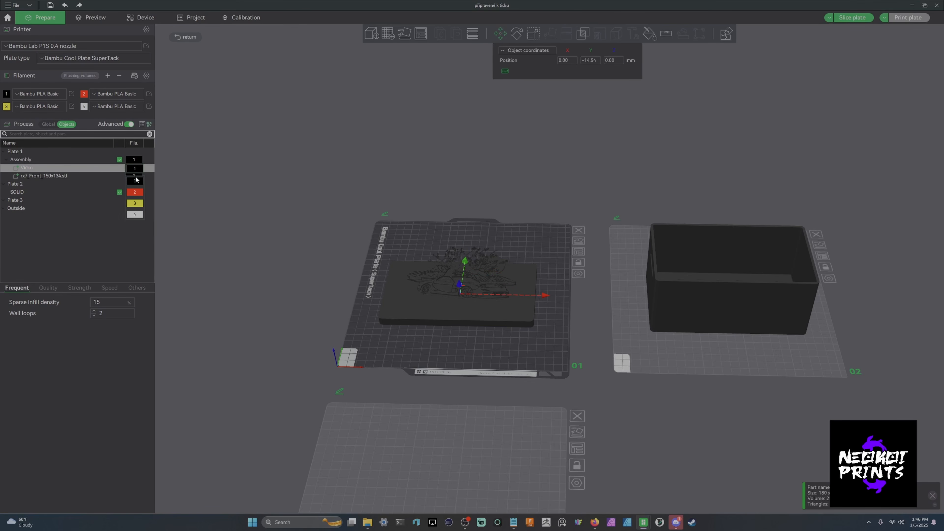
pyautogui.click(135, 192)
pyautogui.click(96, 175)
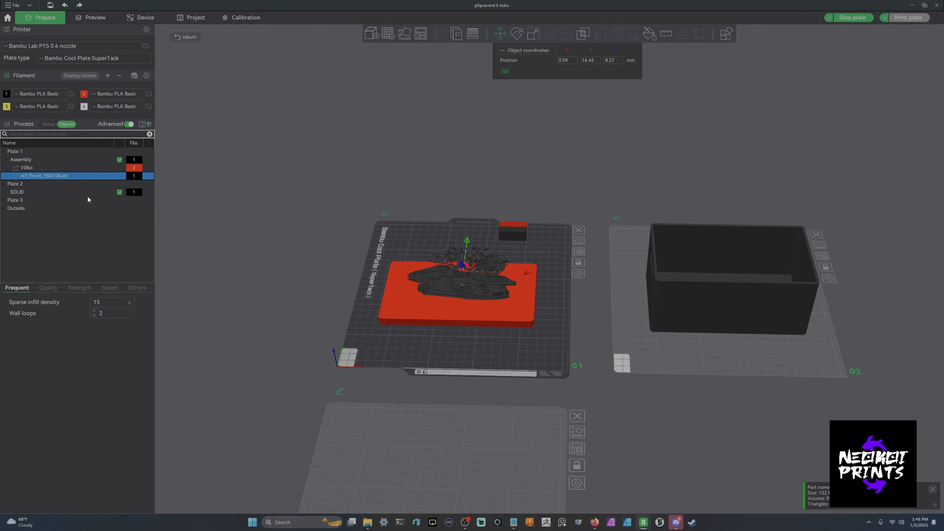
# - Add a height range modifier to the Assembly object
pyautogui.scroll(5, 460, 270)
pyautogui.moveTo(388, 238); pyautogui.dragTo(389, 247)
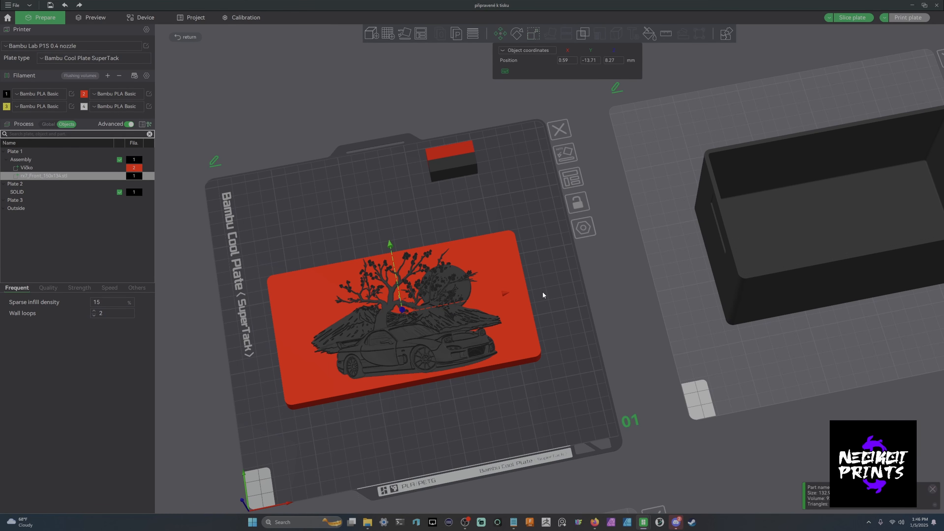
pyautogui.click(533, 33)
pyautogui.click(302, 173)
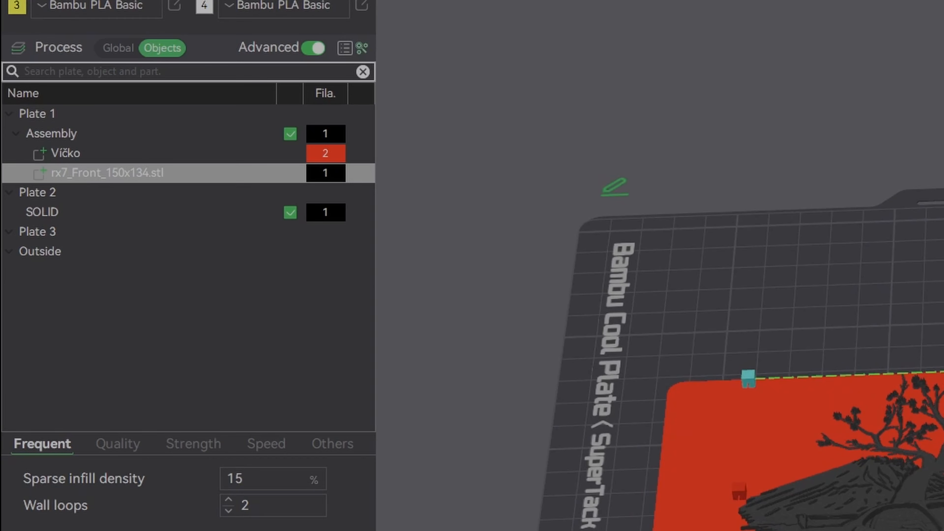
pyautogui.click(79, 135)
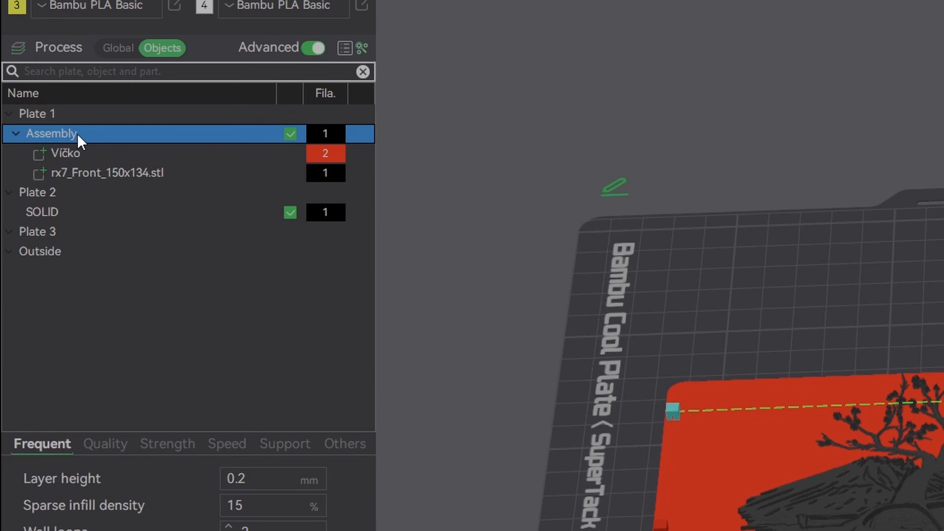
pyautogui.rightClick(79, 141)
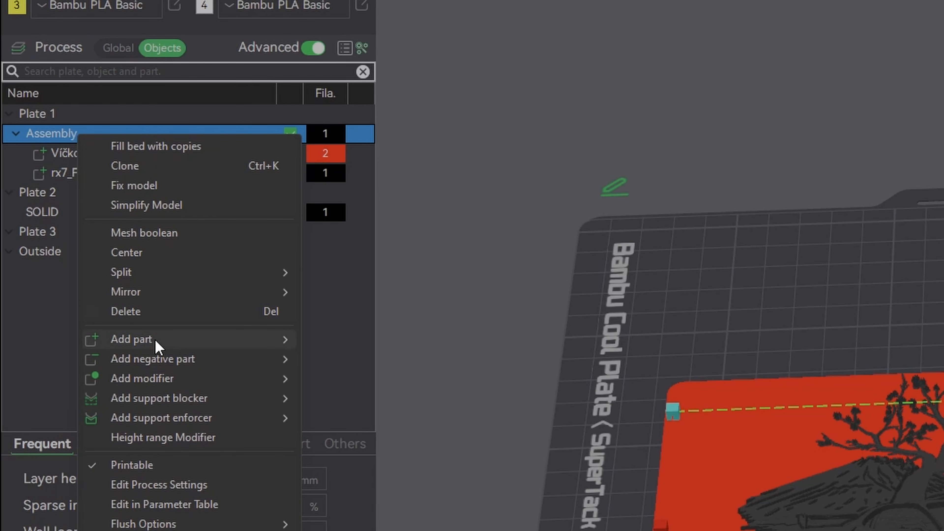
pyautogui.click(176, 439)
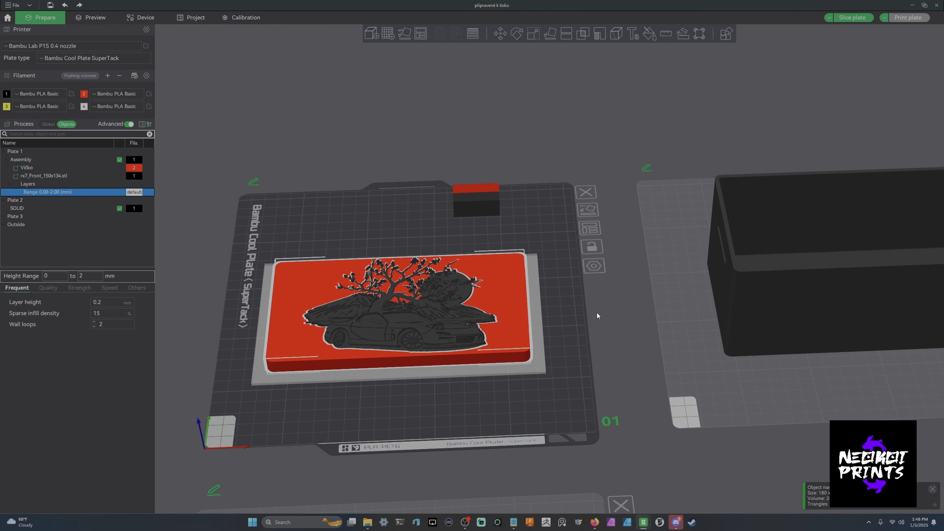
# - Set the height range modifier to span from 14 to 16 mm
pyautogui.moveTo(595, 309); pyautogui.dragTo(621, 276, button='right')
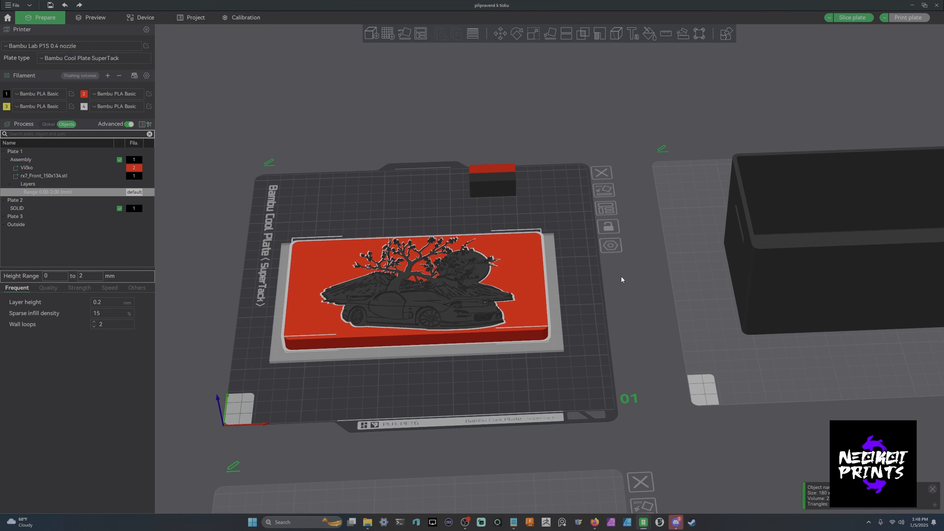
pyautogui.moveTo(622, 275); pyautogui.dragTo(621, 264)
pyautogui.click(52, 277)
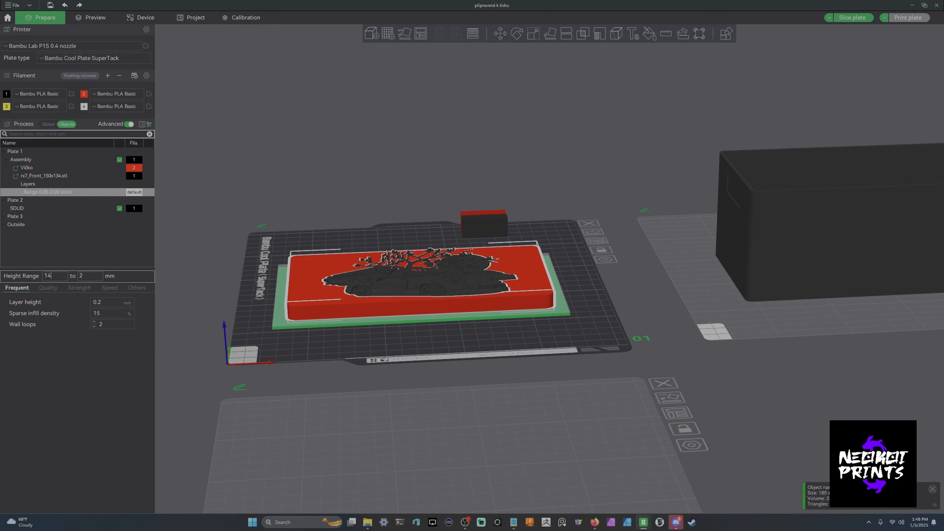
pyautogui.write('14')
pyautogui.press('Return')
pyautogui.click(92, 276)
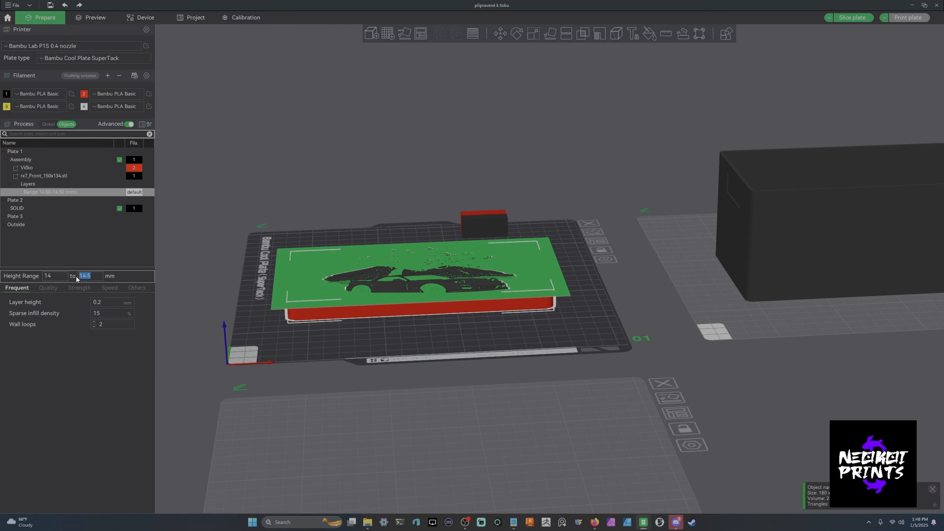
pyautogui.write('16')
pyautogui.press('Return')
pyautogui.click(606, 311)
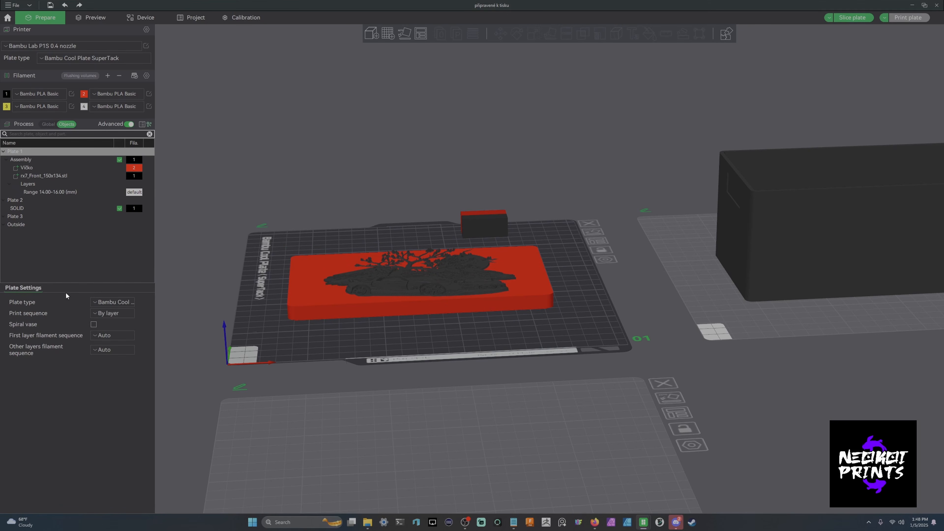
# - Change the height range's start to 13 mm
pyautogui.click(55, 192)
pyautogui.moveTo(587, 298); pyautogui.dragTo(661, 316)
pyautogui.scroll(6, 633, 277)
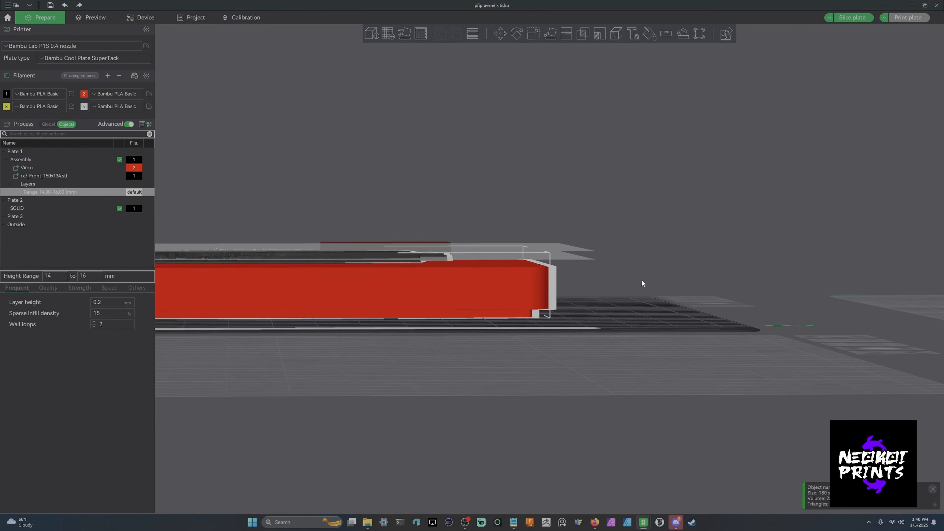
pyautogui.moveTo(711, 279); pyautogui.dragTo(710, 280)
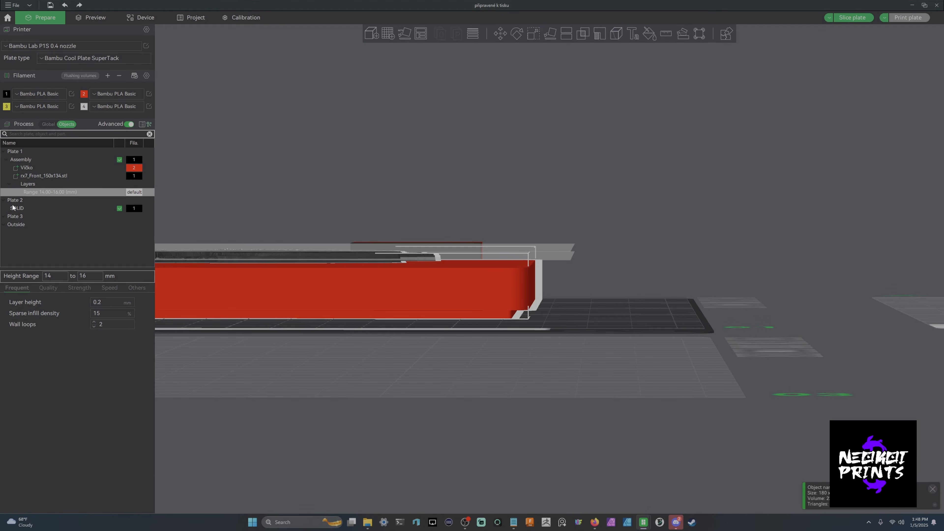
pyautogui.click(52, 274)
pyautogui.press('BackSpace')
pyautogui.write('3')
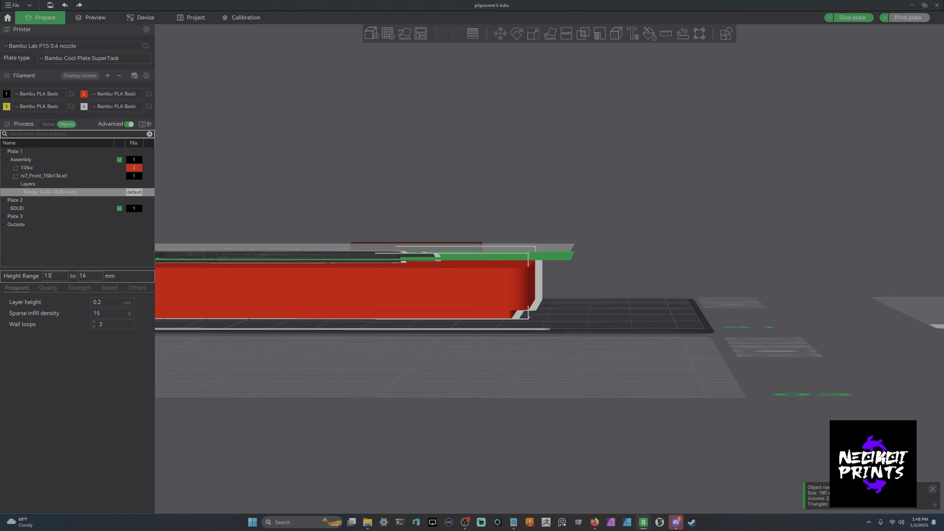
pyautogui.press('Return')
pyautogui.click(93, 278)
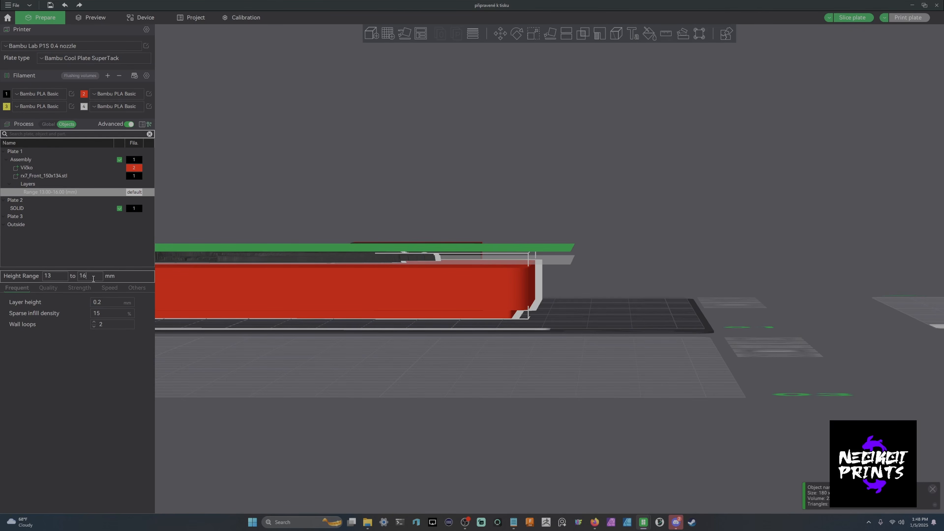
# - Set the height range modifier's layer height to 0.08 mm
pyautogui.moveTo(624, 243); pyautogui.dragTo(629, 243)
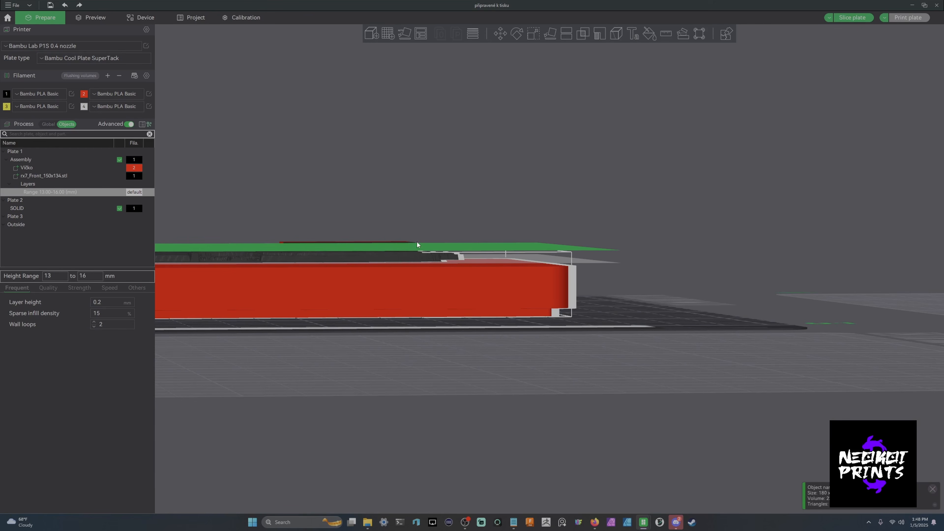
pyautogui.moveTo(634, 273); pyautogui.dragTo(632, 272)
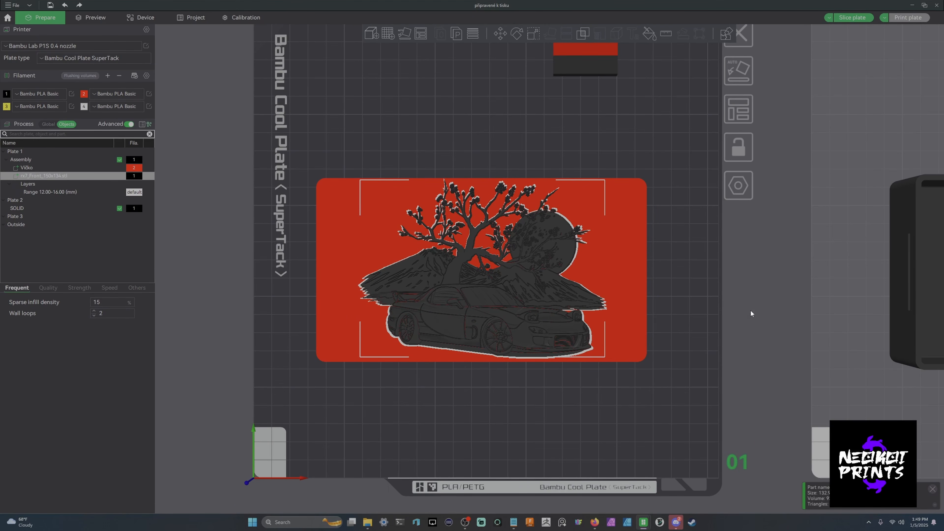
pyautogui.moveTo(750, 309); pyautogui.dragTo(749, 293)
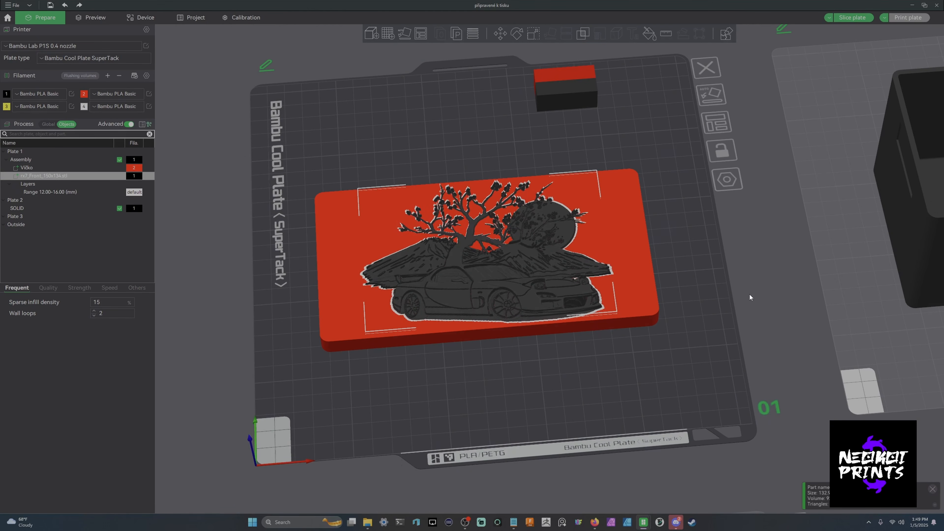
pyautogui.click(52, 192)
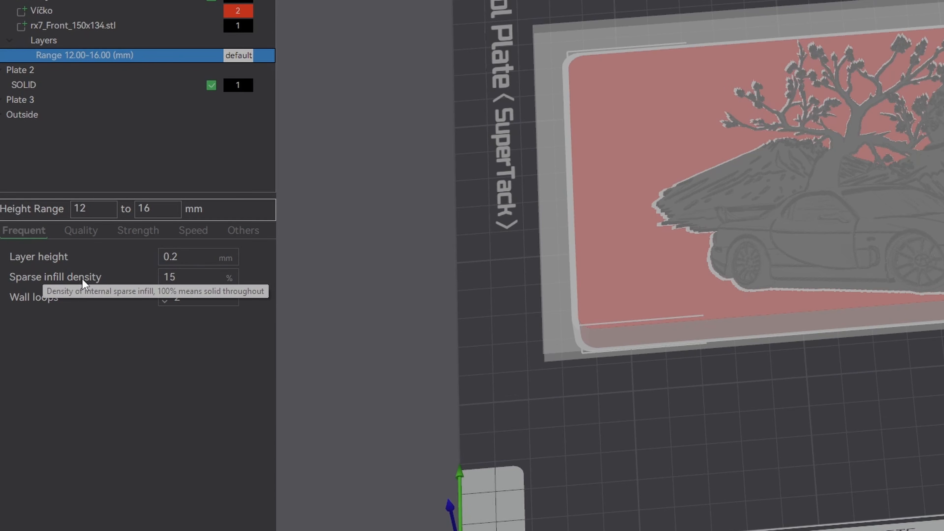
pyautogui.click(191, 254)
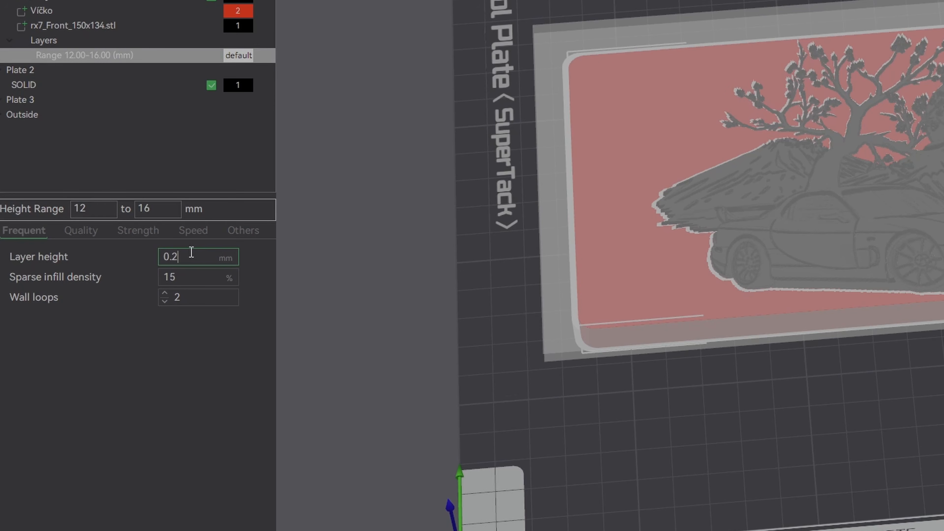
pyautogui.press('BackSpace')
pyautogui.write('08')
pyautogui.press('Return')
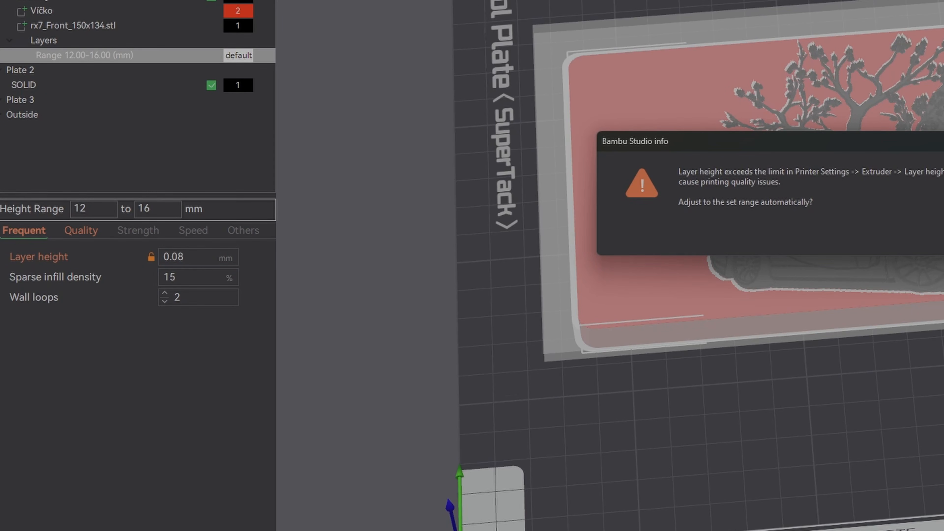
pyautogui.click(943, 238)
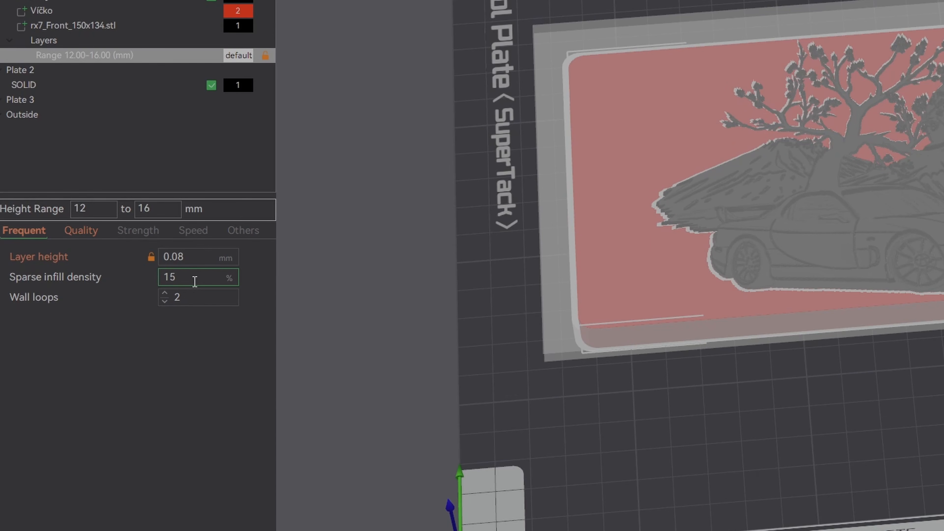
# - Set the height range's sparse infill density to 100% and its wall loops to 0
pyautogui.press('BackSpace')
pyautogui.write('00')
pyautogui.press('Return')
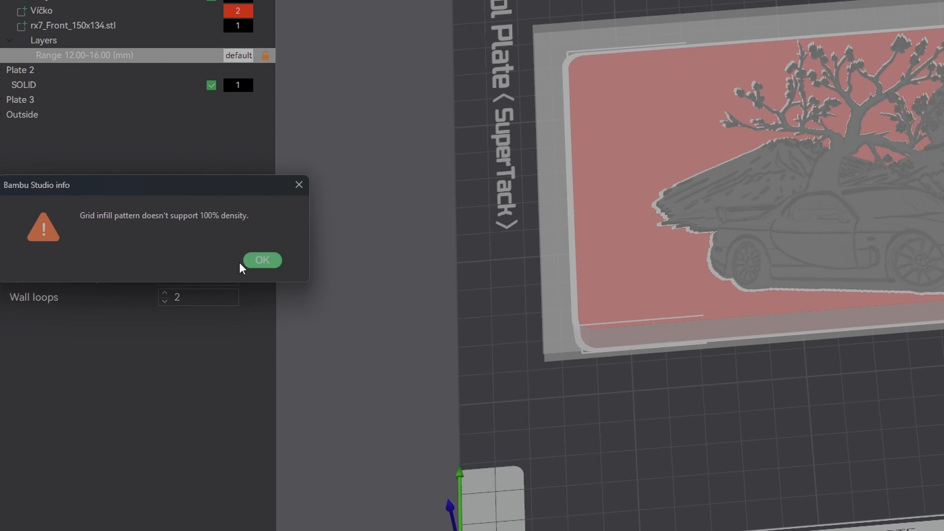
pyautogui.click(254, 261)
pyautogui.click(185, 297)
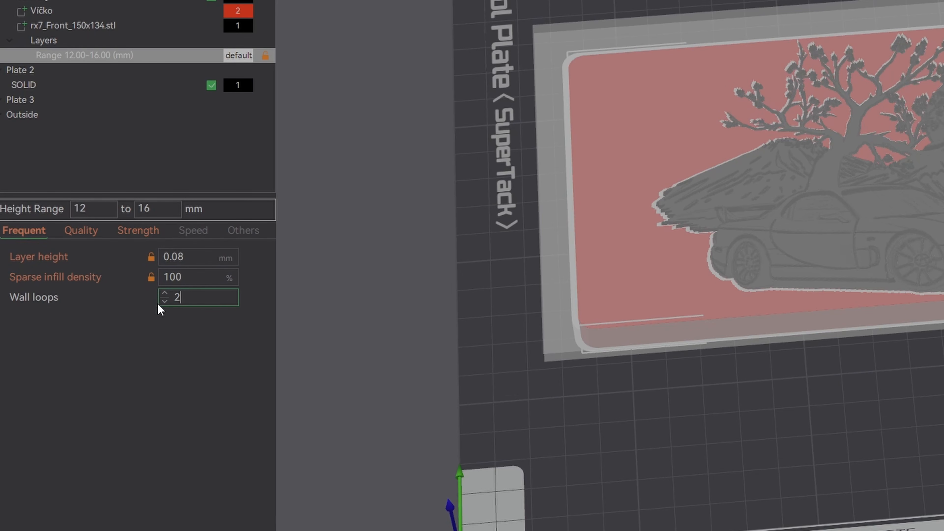
pyautogui.click(165, 301)
pyautogui.click(164, 301)
pyautogui.click(85, 230)
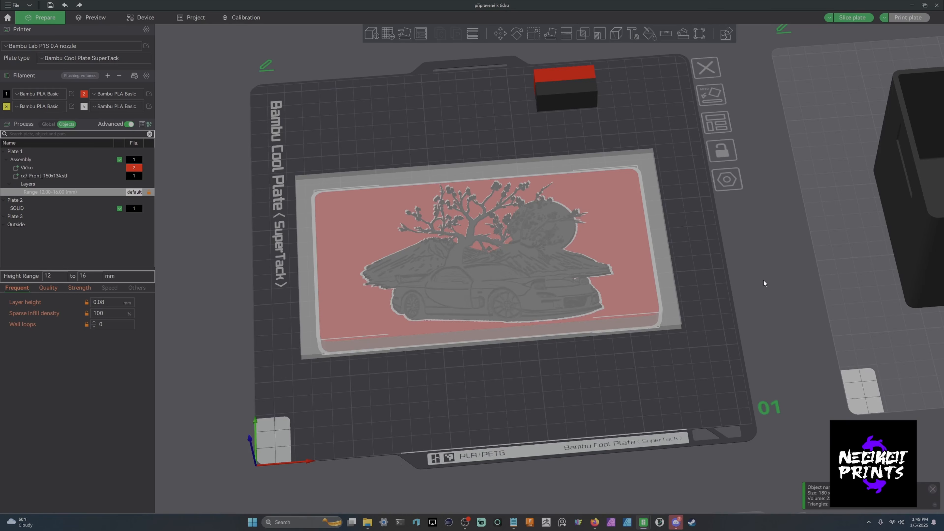
# - Slice the plate
pyautogui.moveTo(764, 279); pyautogui.dragTo(713, 255)
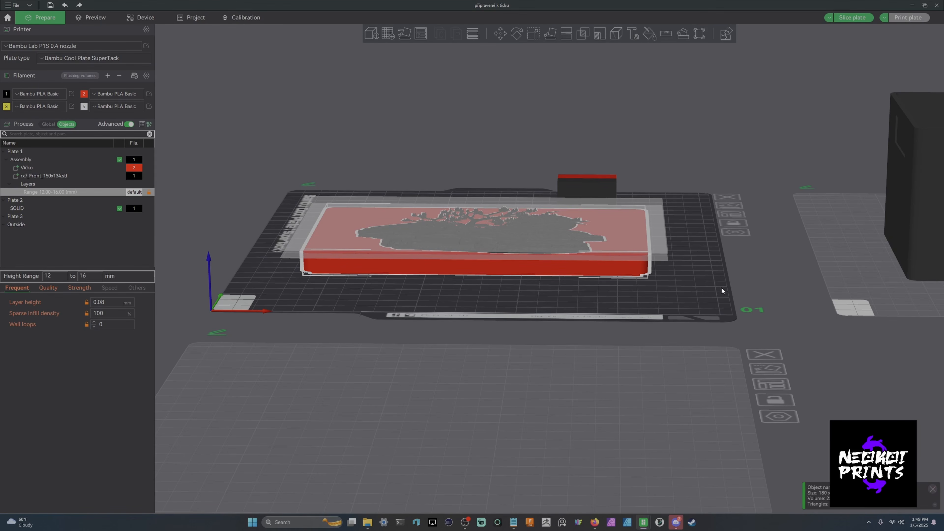
pyautogui.moveTo(722, 286); pyautogui.dragTo(746, 328)
pyautogui.click(860, 18)
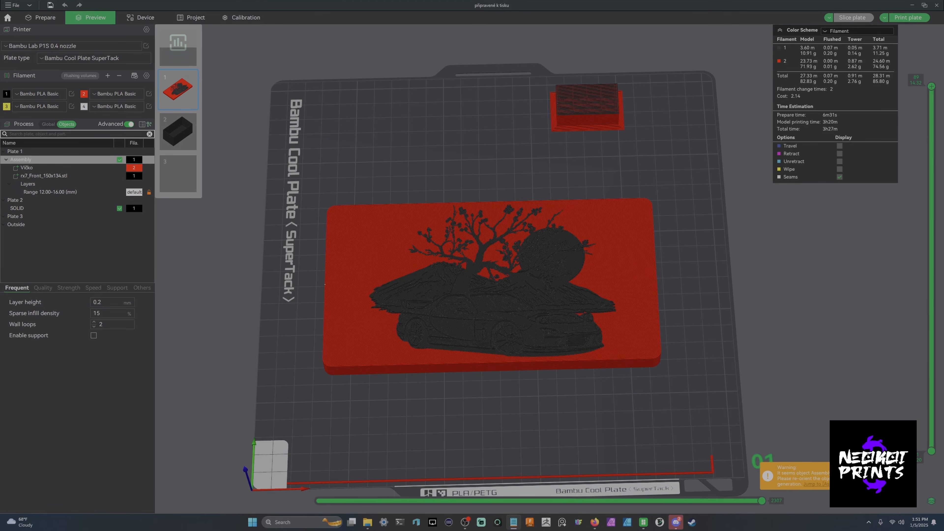
# - Review the filament swap instructions in the text file and scrub through the sliced layers
pyautogui.moveTo(943, 213); pyautogui.dragTo(260, 119)
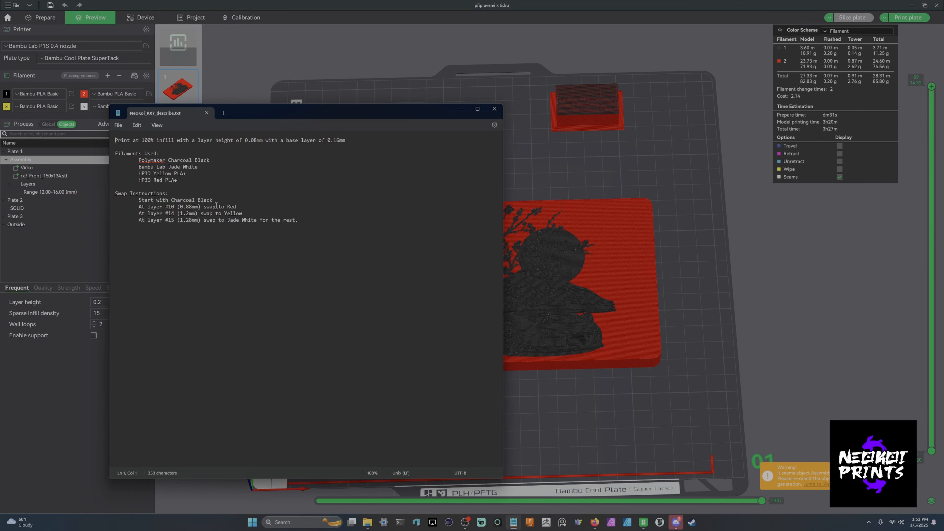
pyautogui.click(460, 109)
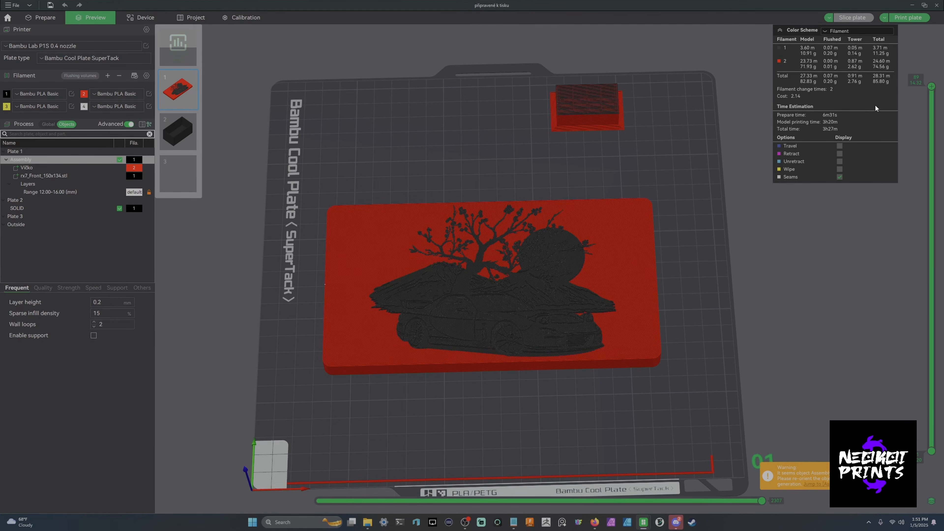
pyautogui.click(931, 89)
pyautogui.scroll(-14, 931, 89)
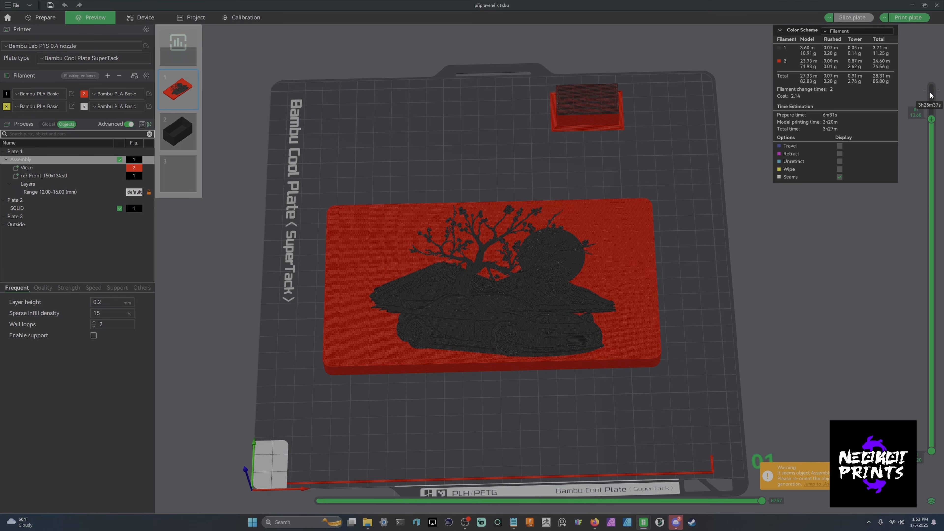
pyautogui.scroll(-14, 931, 113)
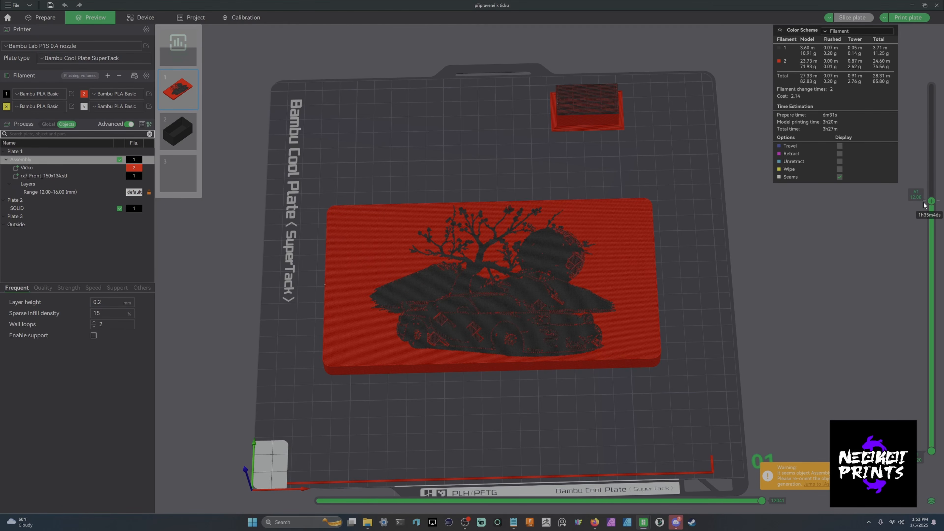
pyautogui.moveTo(653, 275); pyautogui.dragTo(681, 300)
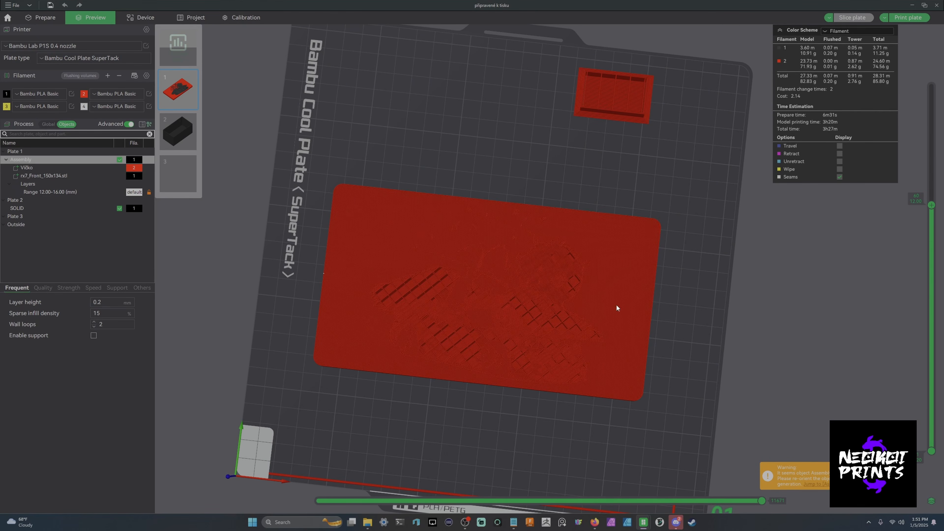
pyautogui.scroll(1, 929, 198)
pyautogui.scroll(5, 930, 201)
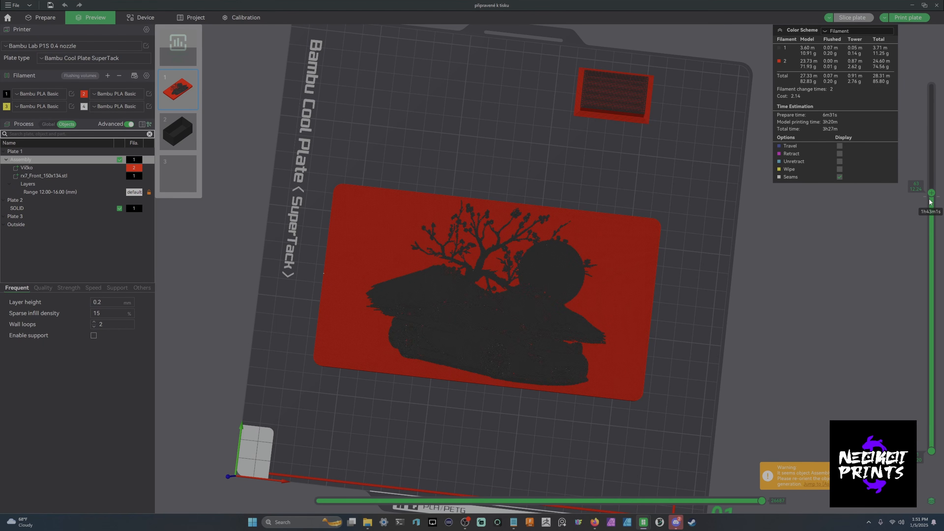
pyautogui.scroll(5, 930, 201)
# - Open the layer slider's context menu to look for a filament change option
pyautogui.rightClick(931, 159)
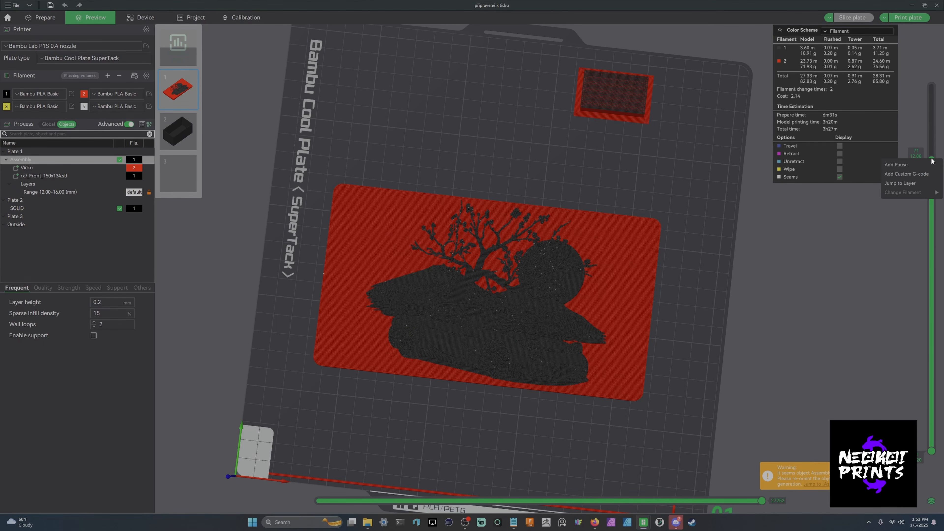
pyautogui.click(930, 148)
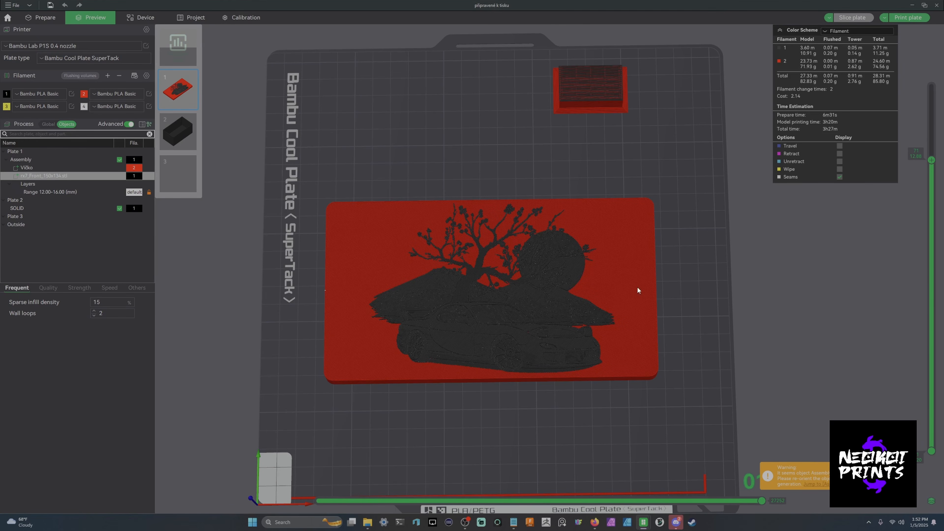
pyautogui.moveTo(637, 290); pyautogui.dragTo(718, 253)
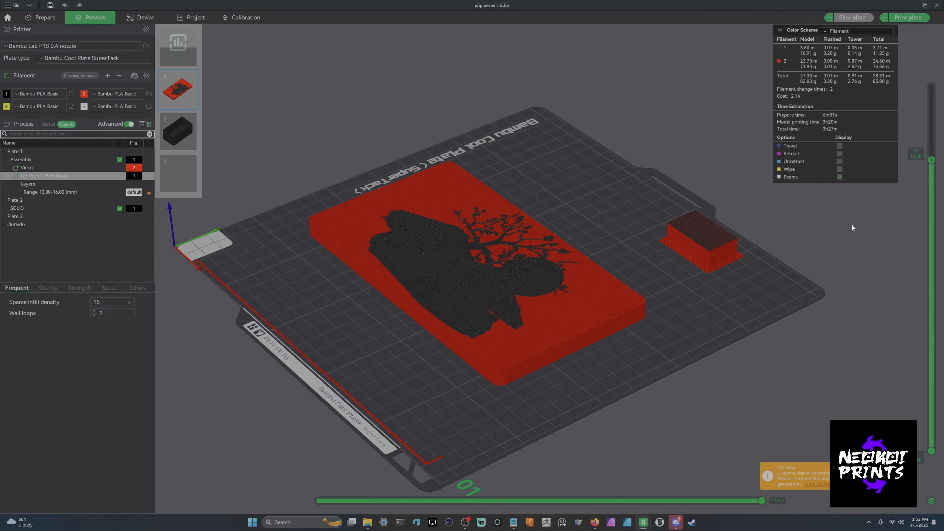
pyautogui.rightClick(924, 162)
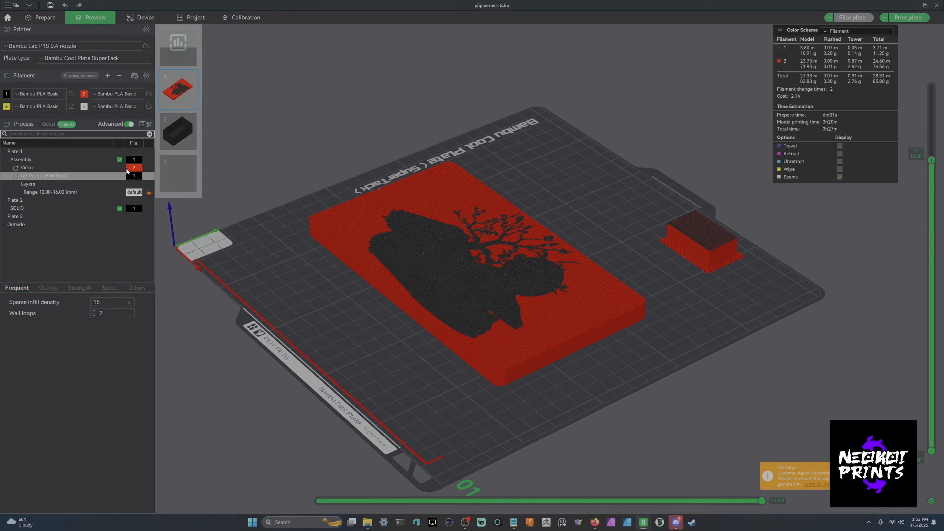
# - Assign filament 1 to the Víčko part and re-slice the plate
pyautogui.click(130, 168)
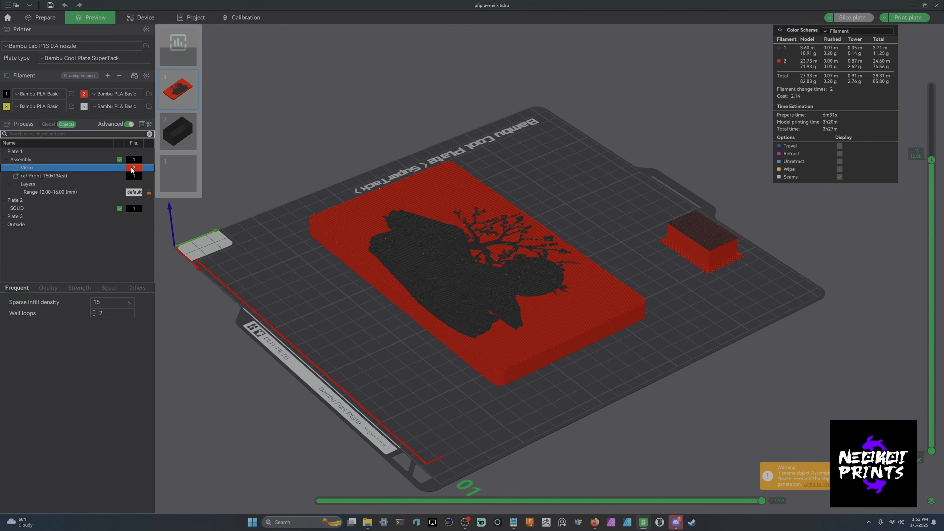
pyautogui.click(131, 167)
pyautogui.click(135, 183)
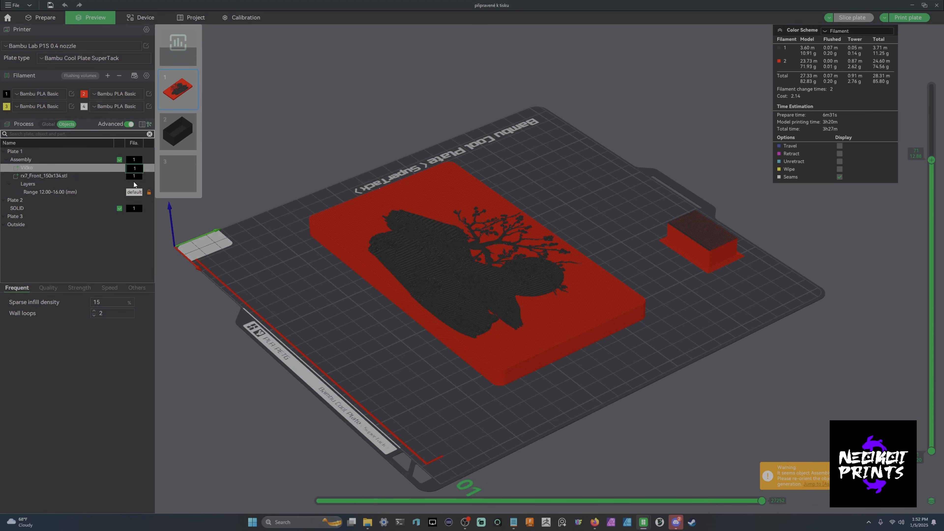
pyautogui.click(93, 174)
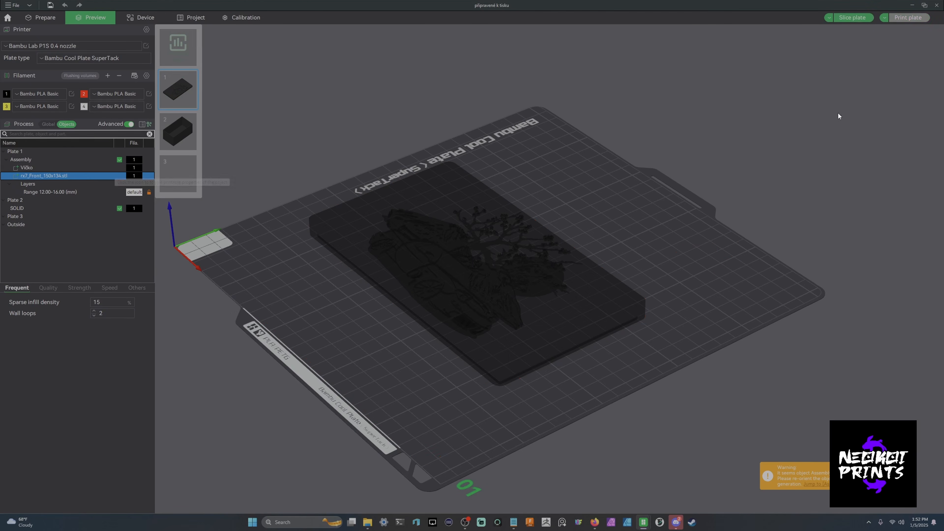
pyautogui.click(860, 18)
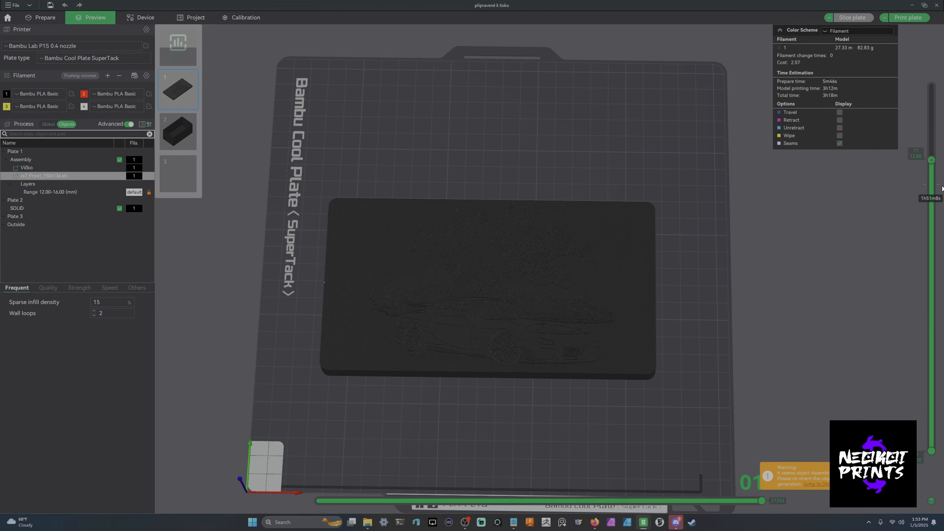
# - Add a filament change to filament 2 at the selected layer on the layer slider
pyautogui.rightClick(932, 162)
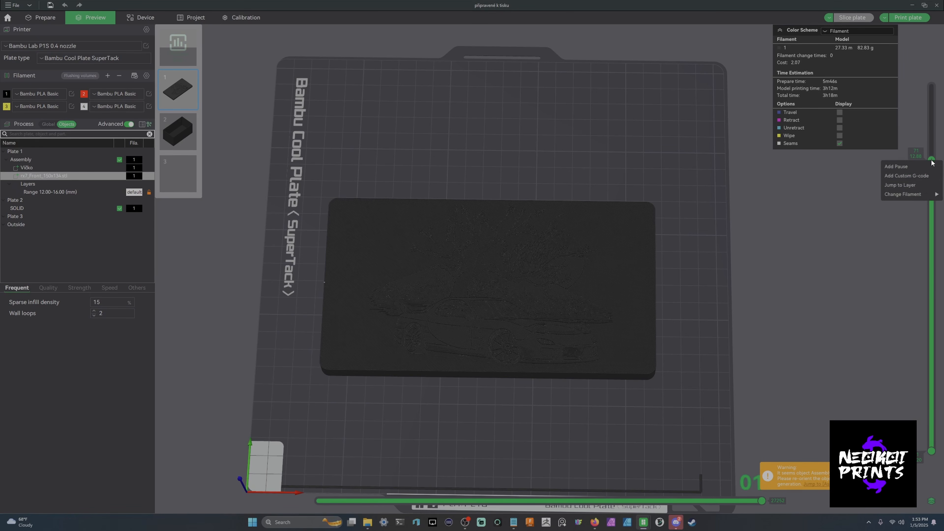
pyautogui.moveTo(910, 186)
pyautogui.click(862, 203)
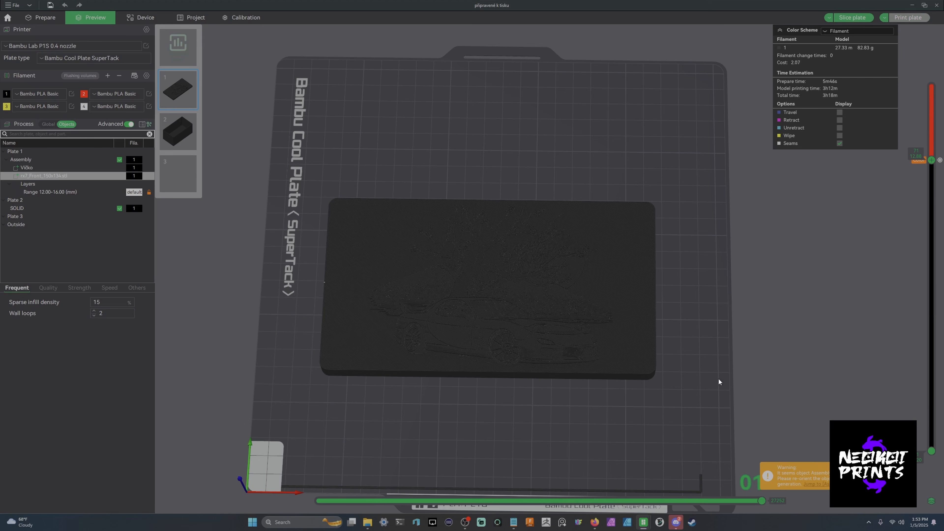
# - Move the layer slider a few layers higher and add a filament change to filament 3
pyautogui.click(367, 521)
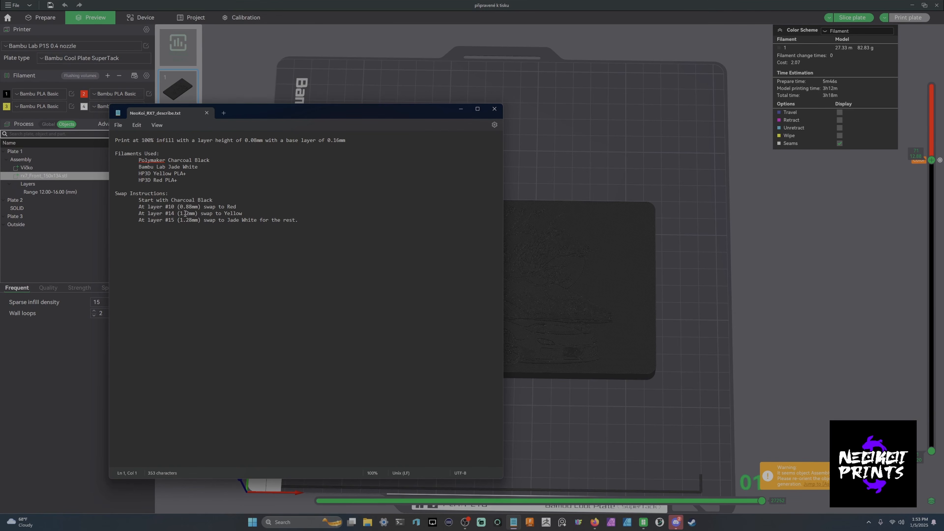
pyautogui.click(461, 109)
pyautogui.moveTo(932, 166); pyautogui.dragTo(935, 150)
pyautogui.rightClick(932, 144)
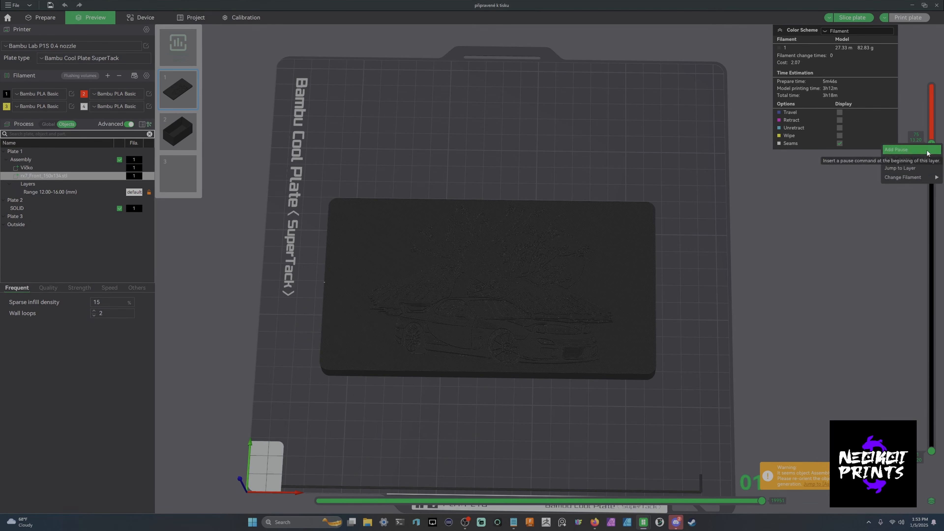
pyautogui.moveTo(907, 178)
pyautogui.click(862, 196)
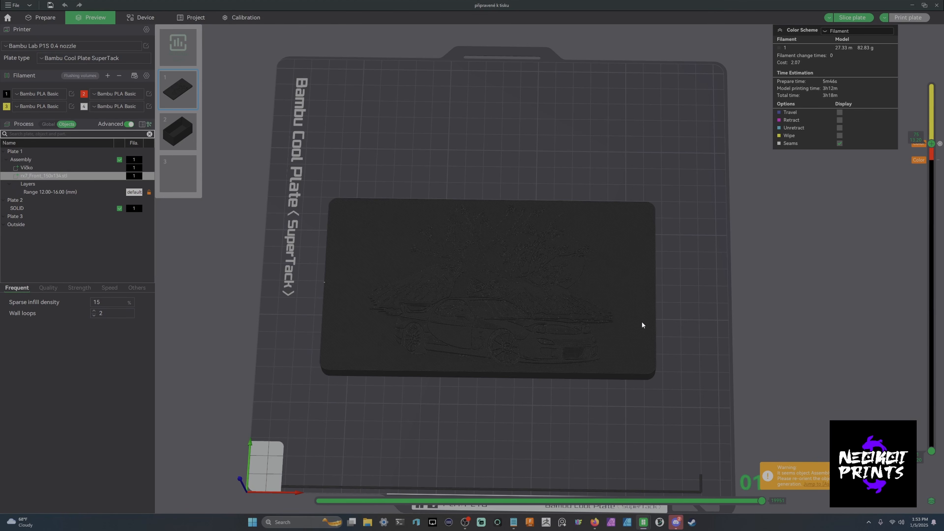
# - Add a filament change to filament 4 one layer higher on the layer slider
pyautogui.click(513, 522)
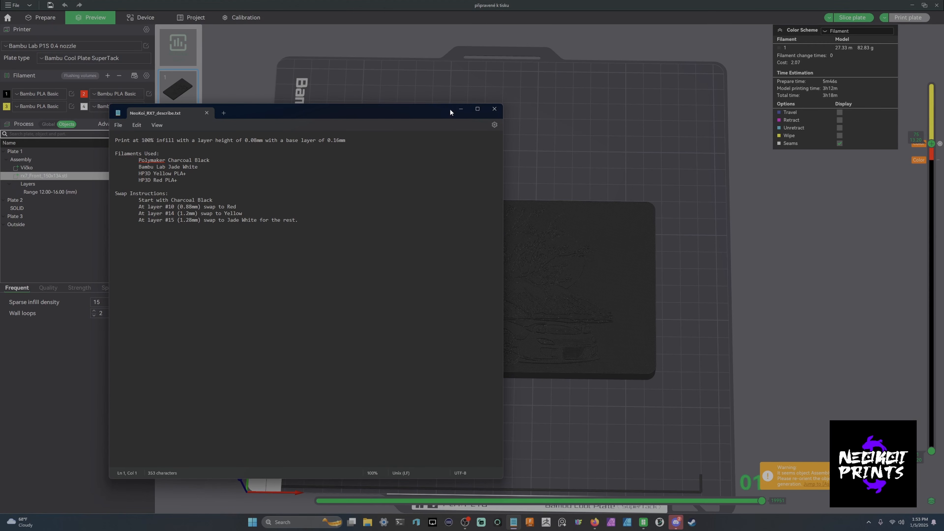
pyautogui.click(461, 109)
pyautogui.scroll(1, 931, 120)
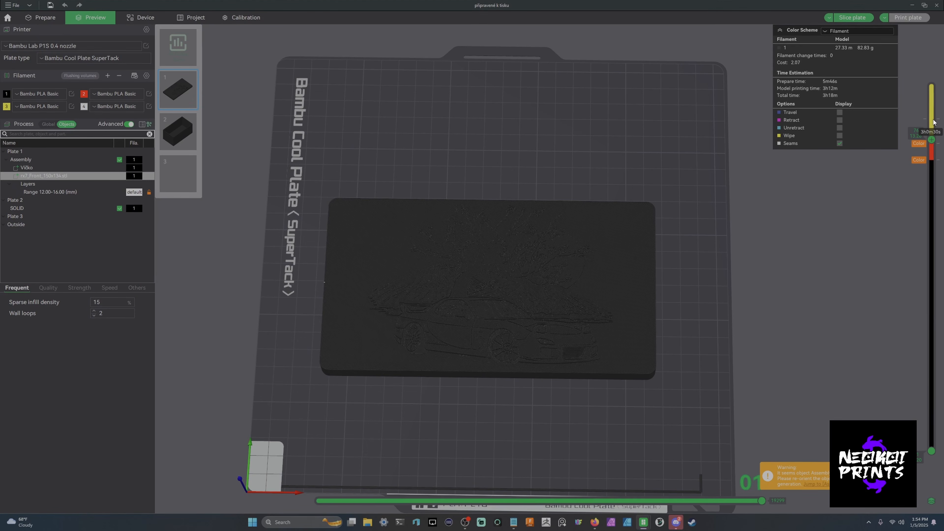
pyautogui.rightClick(931, 140)
pyautogui.moveTo(895, 176)
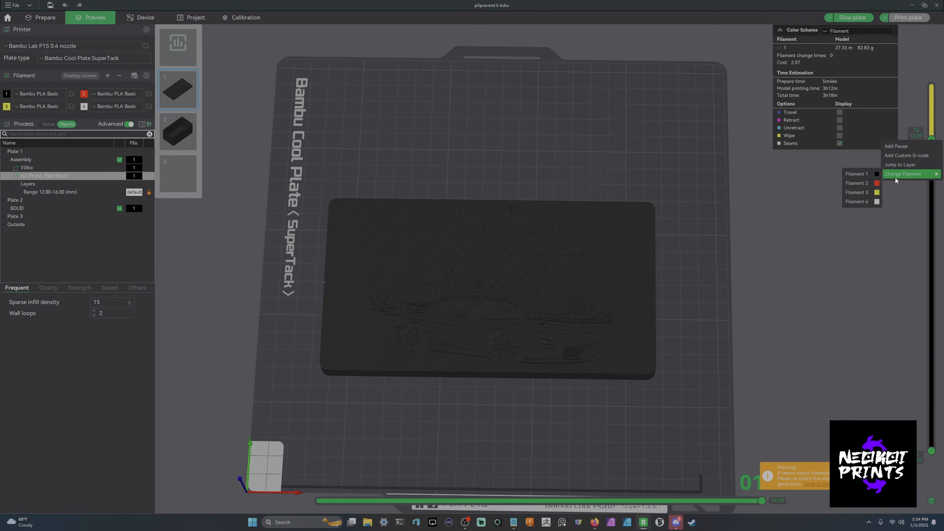
pyautogui.click(867, 202)
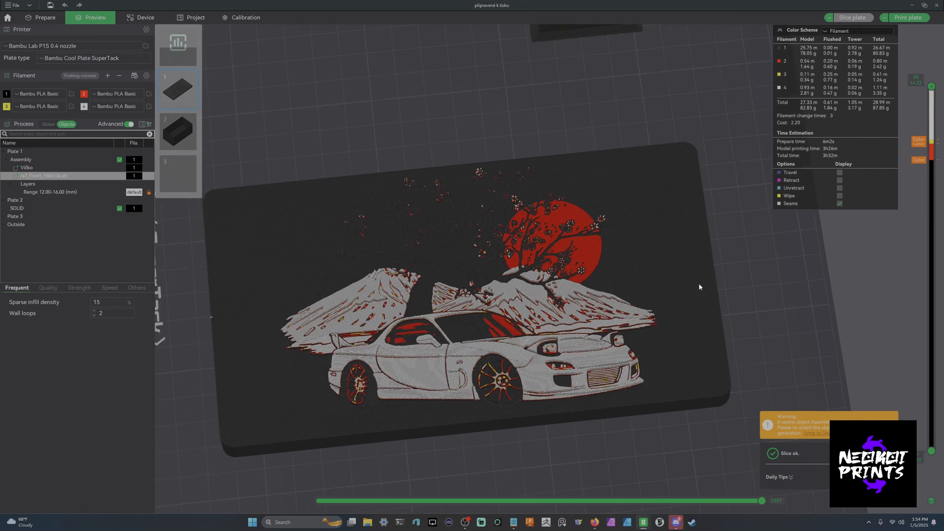
pyautogui.scroll(2, 699, 284)
pyautogui.moveTo(798, 288)
pyautogui.mouseDown()
pyautogui.moveTo(767, 259)
pyautogui.moveTo(746, 261)
pyautogui.moveTo(795, 282)
pyautogui.mouseUp()
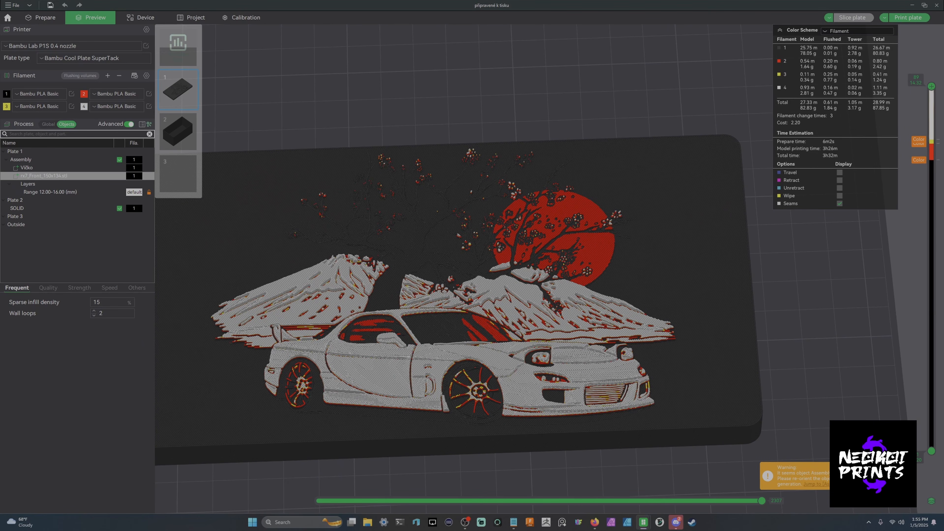
# - Enable supports in the global process settings for the relief print
pyautogui.click(895, 475)
pyautogui.moveTo(849, 429); pyautogui.dragTo(829, 393)
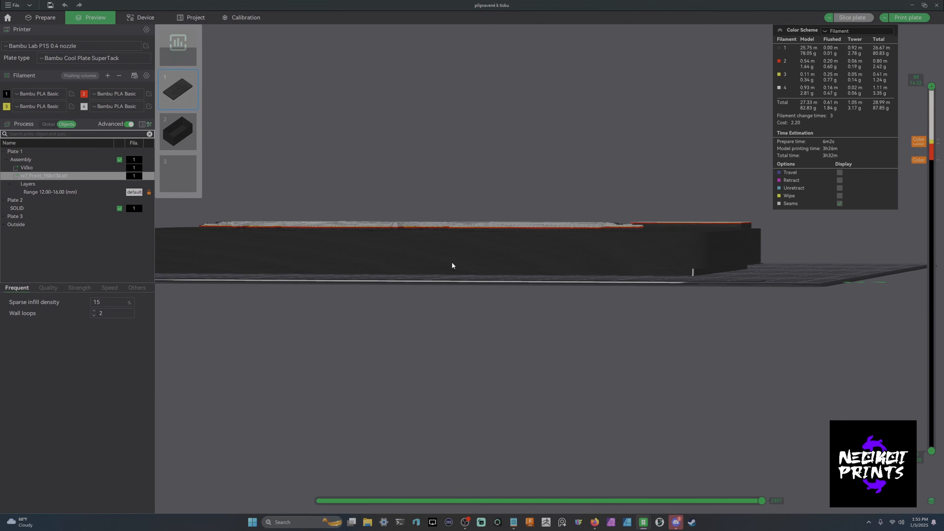
pyautogui.click(47, 124)
pyautogui.click(106, 153)
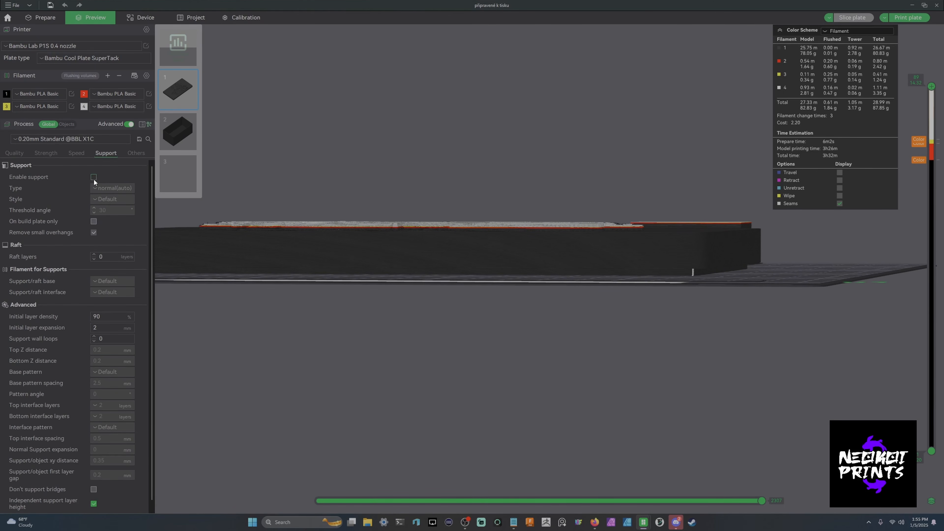
pyautogui.click(94, 177)
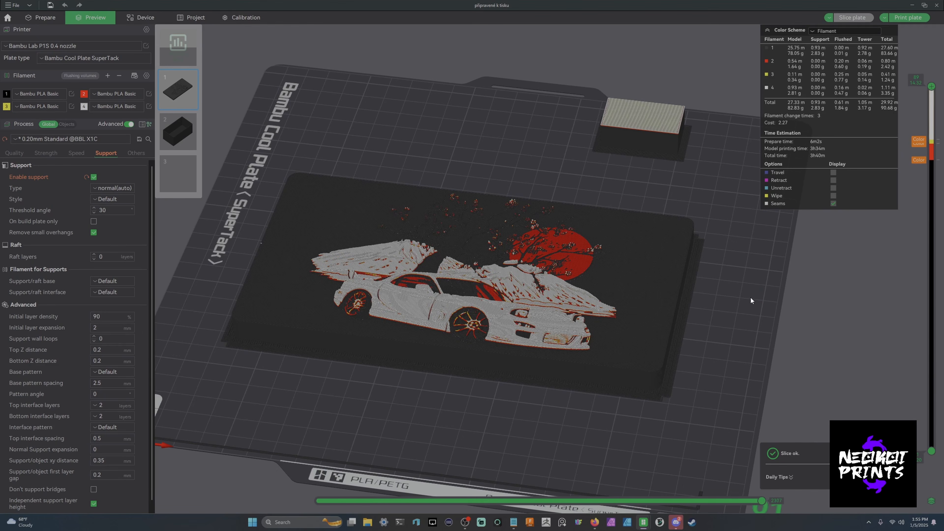
# - Inspect the re-sliced relief preview with supports from different angles
pyautogui.moveTo(750, 296); pyautogui.dragTo(713, 348)
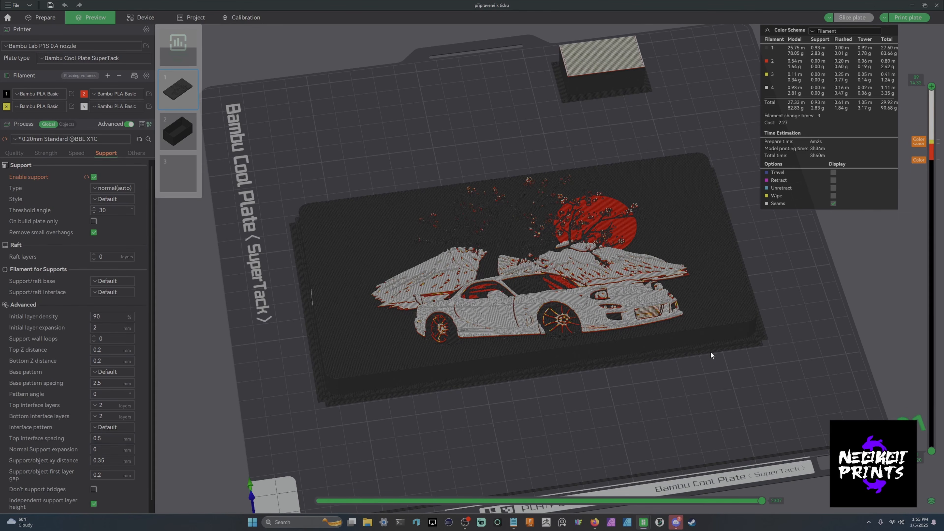
pyautogui.scroll(3, 713, 343)
pyautogui.scroll(-2, 714, 342)
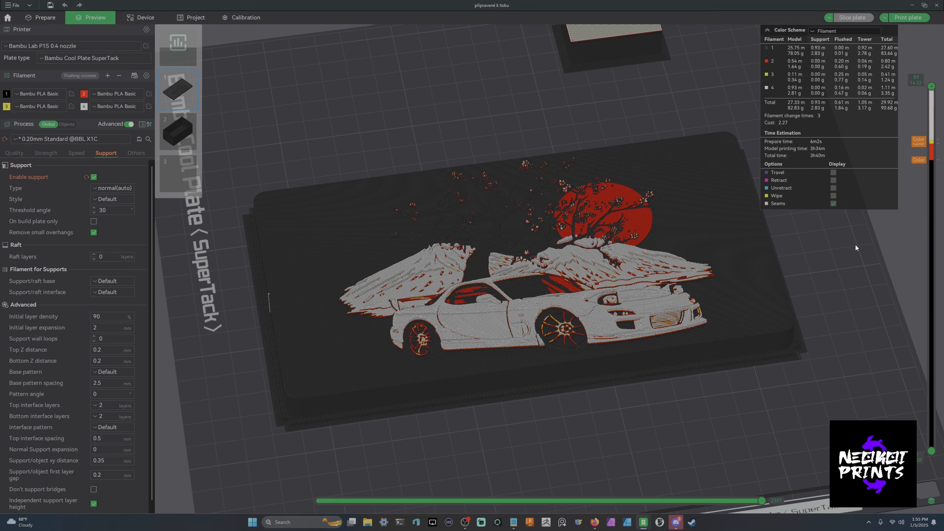
pyautogui.click(835, 202)
pyautogui.moveTo(828, 261); pyautogui.dragTo(824, 273)
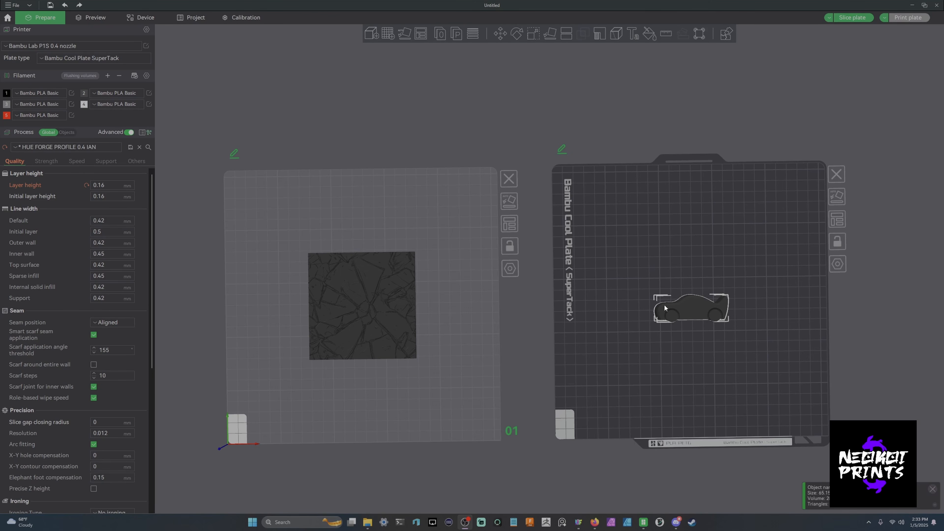
# - Cut the car model in two with the Cut tool, rotating the cut plane to about 80° first
pyautogui.moveTo(541, 327); pyautogui.dragTo(533, 309, button='right')
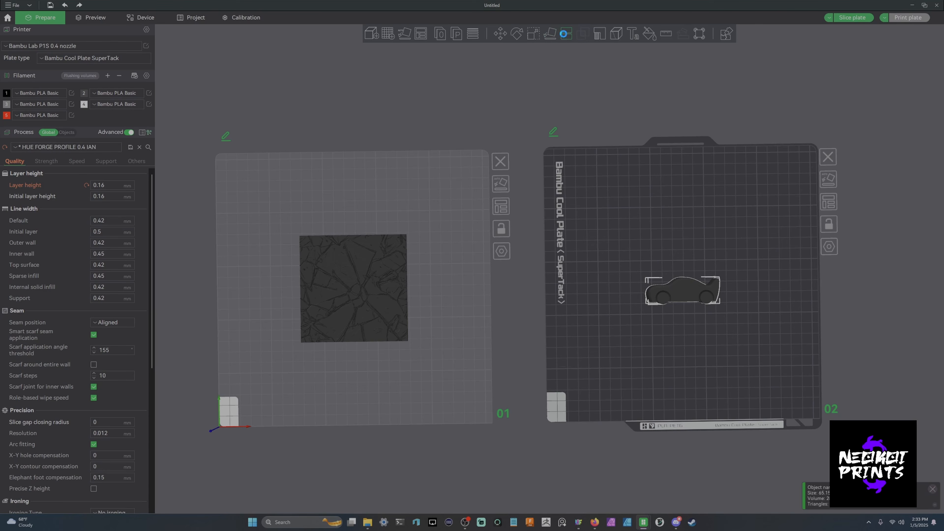
pyautogui.click(567, 33)
pyautogui.moveTo(869, 285); pyautogui.dragTo(760, 300, button='right')
pyautogui.scroll(2, 760, 300)
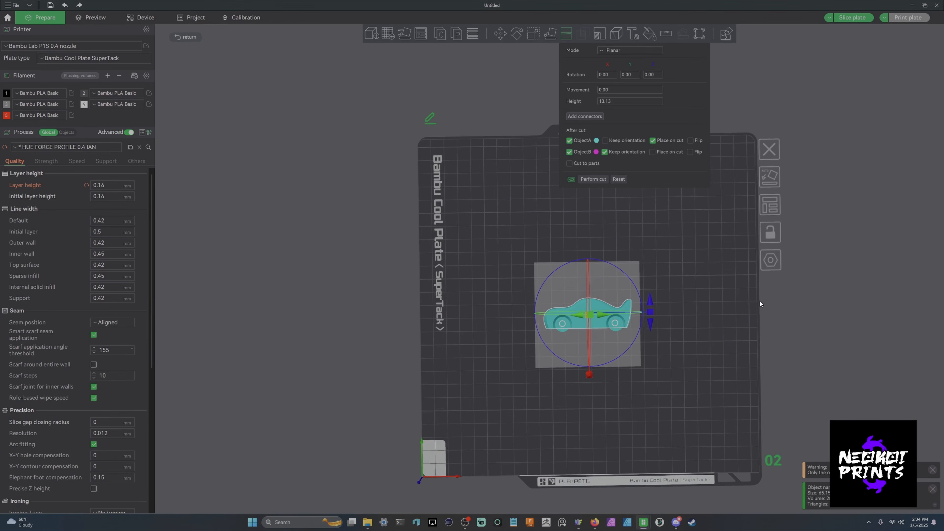
pyautogui.moveTo(760, 300); pyautogui.dragTo(751, 285)
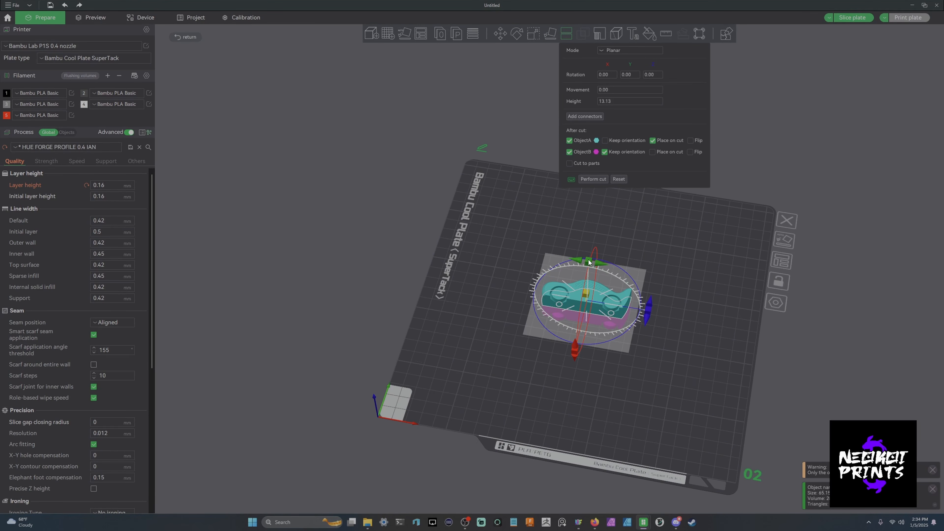
pyautogui.moveTo(588, 260); pyautogui.dragTo(695, 308)
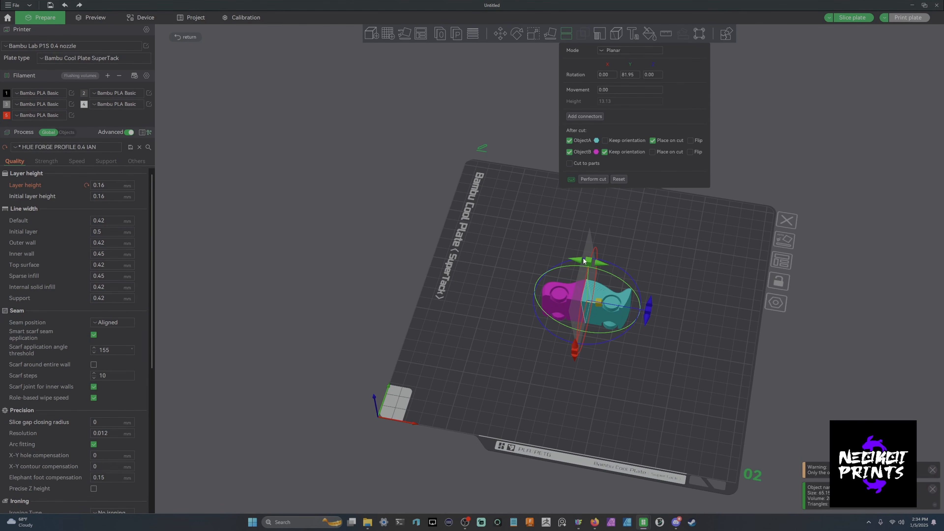
pyautogui.moveTo(584, 261); pyautogui.dragTo(591, 262)
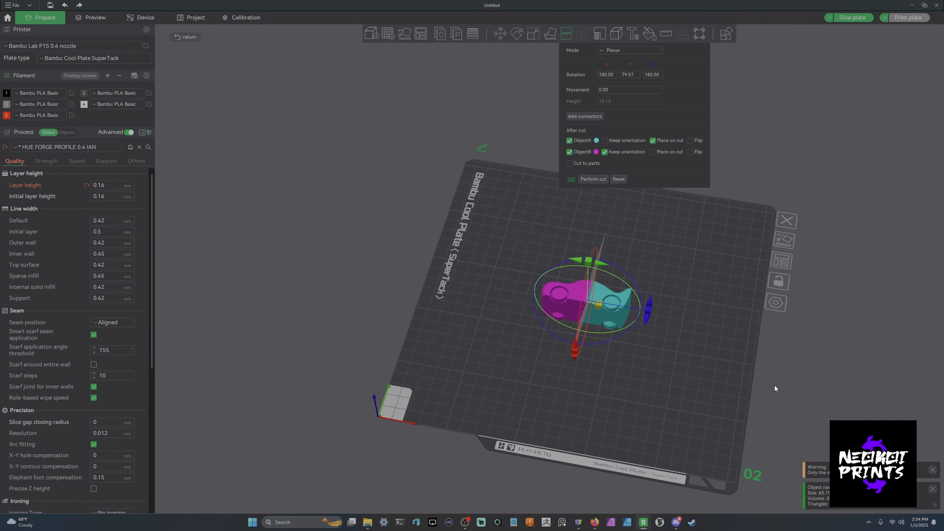
pyautogui.moveTo(835, 363); pyautogui.dragTo(847, 361, button='right')
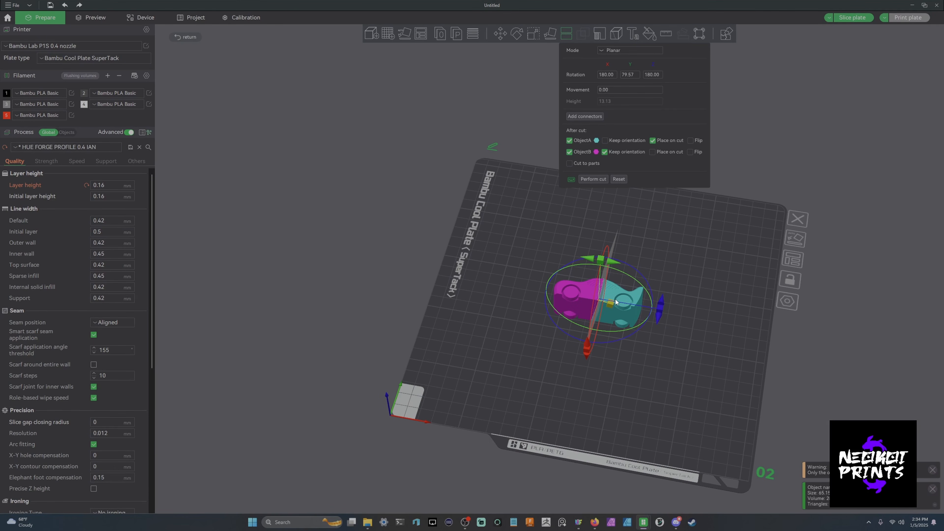
pyautogui.moveTo(615, 302); pyautogui.dragTo(610, 304)
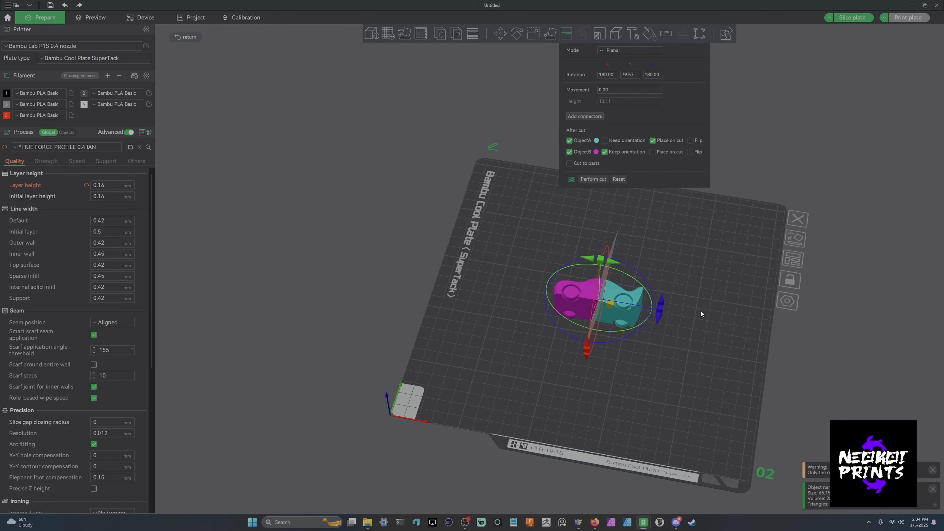
pyautogui.click(593, 179)
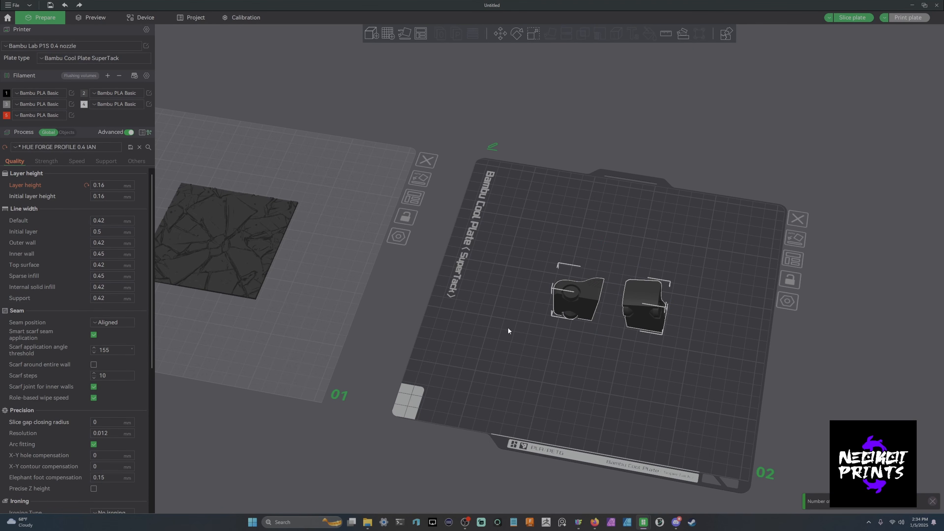
# - Delete one of the two cut car halves from plate 2
pyautogui.moveTo(508, 329); pyautogui.dragTo(381, 303)
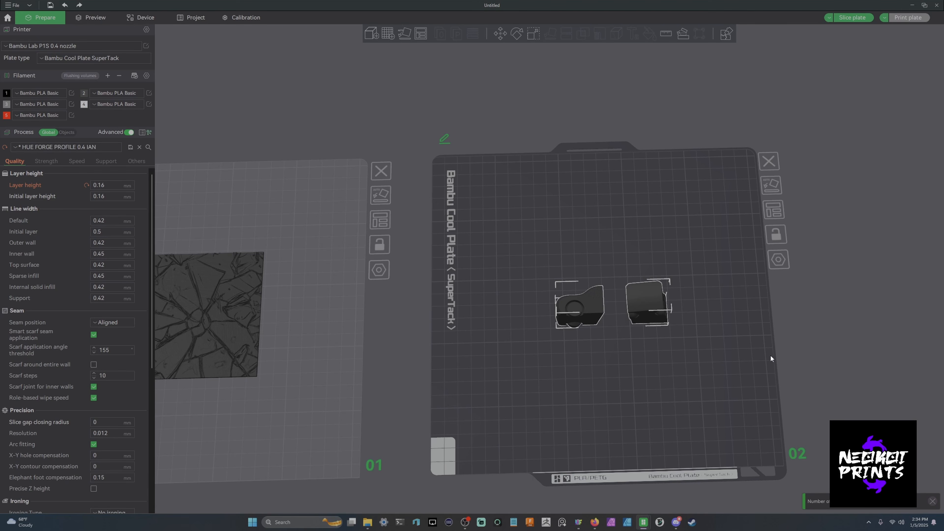
pyautogui.click(818, 343)
pyautogui.moveTo(806, 346); pyautogui.dragTo(657, 328)
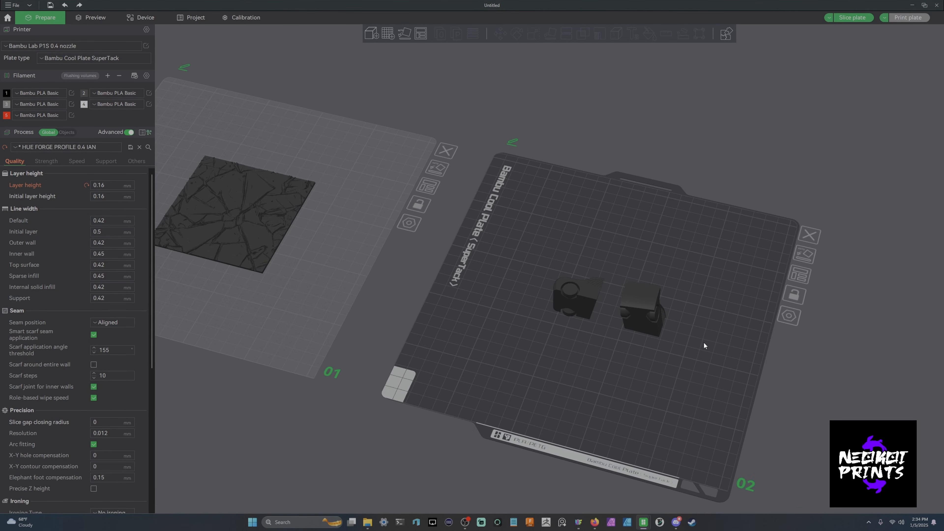
pyautogui.click(566, 294)
pyautogui.rightClick(568, 294)
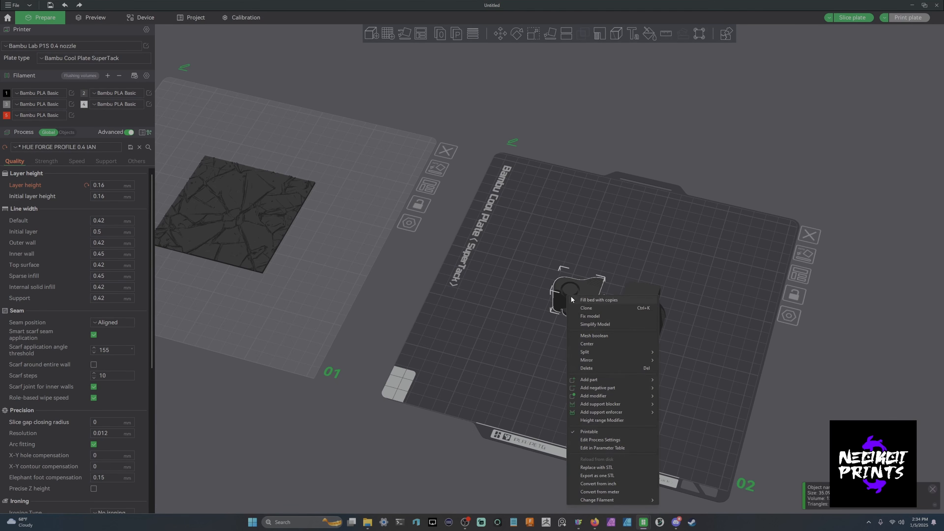
pyautogui.click(586, 366)
# - Move the remaining car half onto the glass front panel on plate 1
pyautogui.moveTo(638, 315); pyautogui.dragTo(225, 212)
pyautogui.moveTo(433, 288); pyautogui.dragTo(778, 406, button='right')
pyautogui.moveTo(778, 406); pyautogui.dragTo(785, 228)
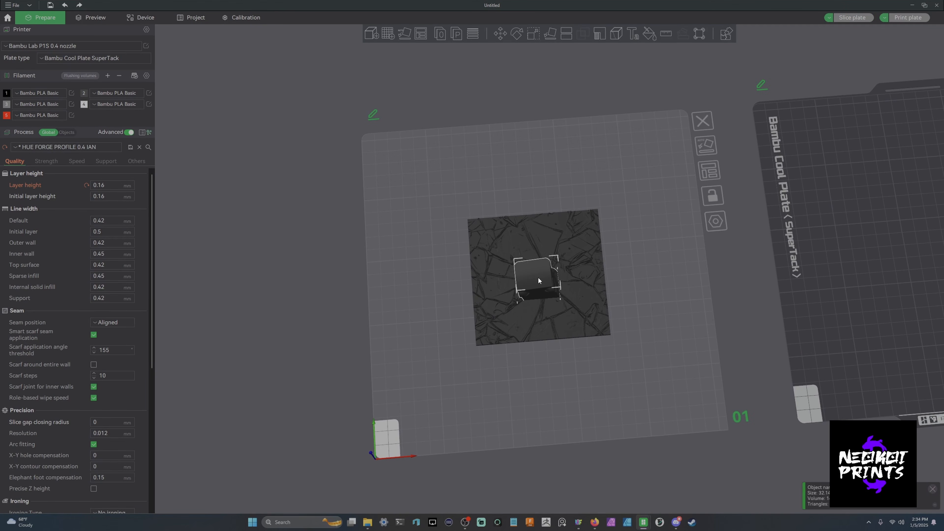
pyautogui.moveTo(772, 278); pyautogui.dragTo(763, 279)
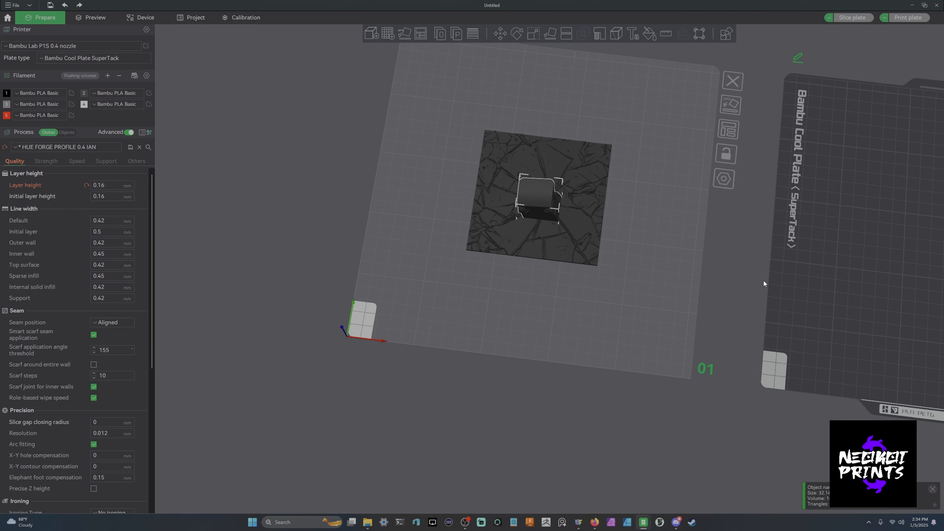
pyautogui.moveTo(733, 208); pyautogui.dragTo(742, 255, button='right')
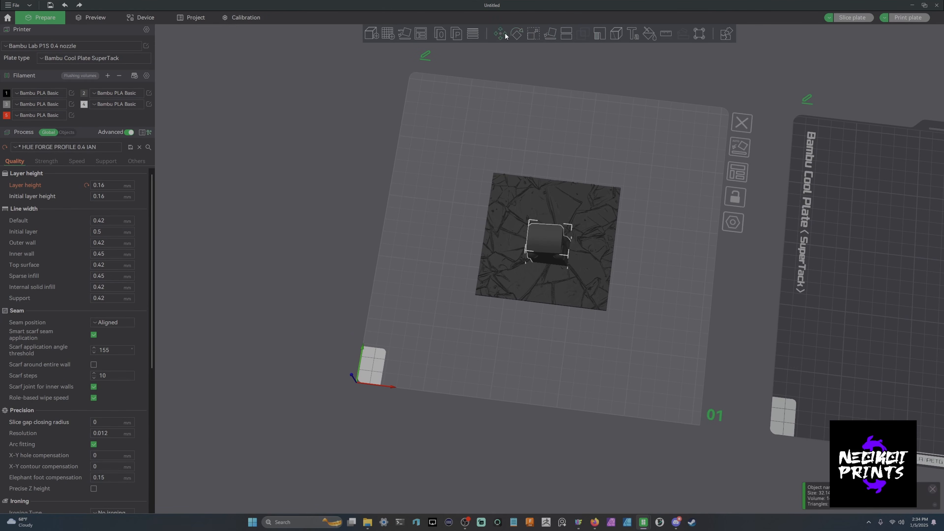
# - Scale the car half up uniformly to about 42 mm wide
pyautogui.click(533, 34)
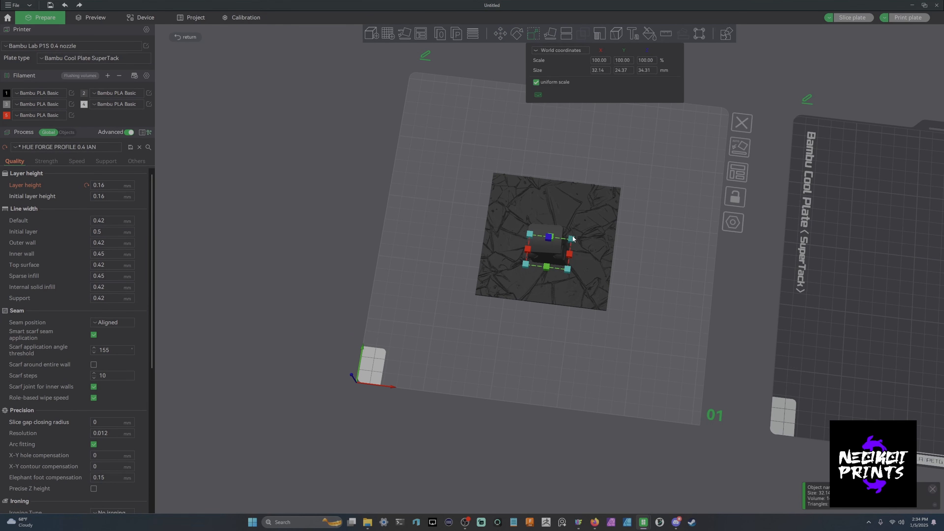
pyautogui.moveTo(572, 235); pyautogui.dragTo(580, 233)
pyautogui.click(533, 35)
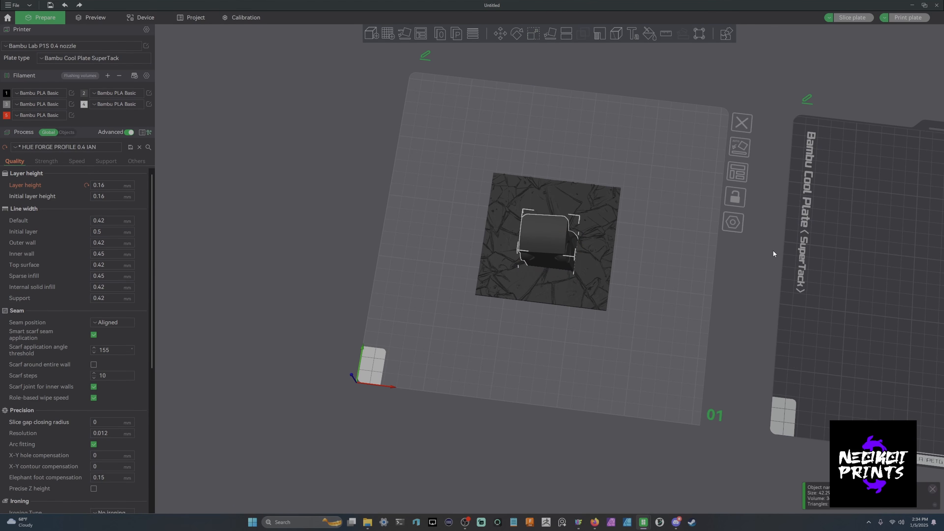
pyautogui.moveTo(773, 250); pyautogui.dragTo(774, 275, button='right')
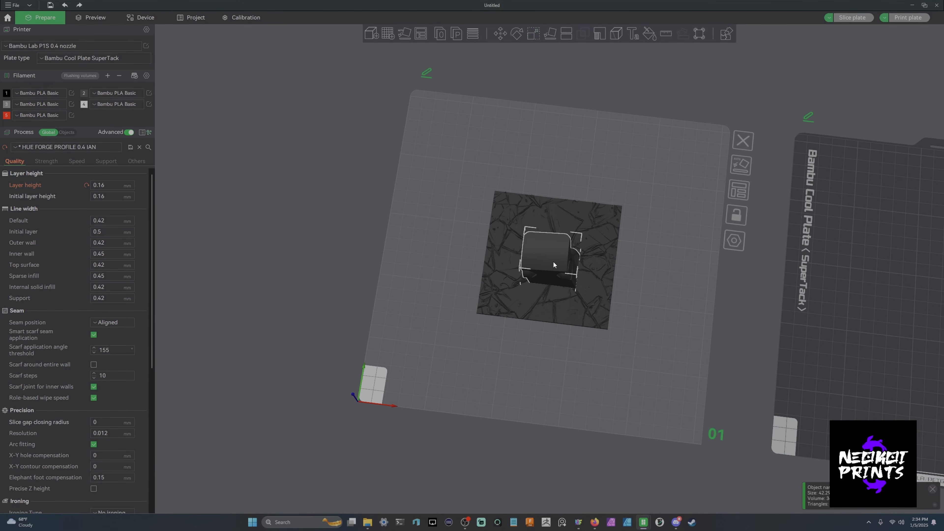
pyautogui.moveTo(762, 323)
pyautogui.mouseDown()
pyautogui.moveTo(770, 300)
pyautogui.moveTo(772, 314)
pyautogui.mouseUp()
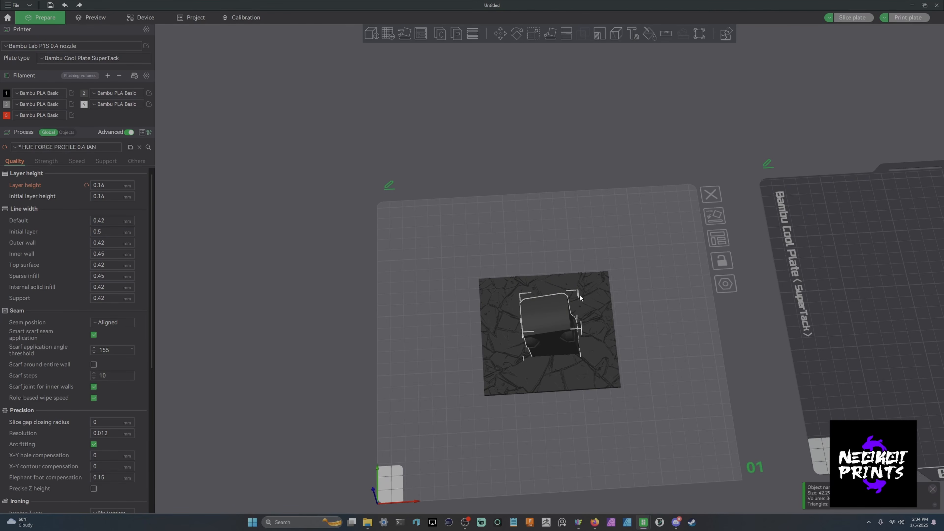
# - Assemble the car half and the glass front panel into one object
pyautogui.click(591, 304)
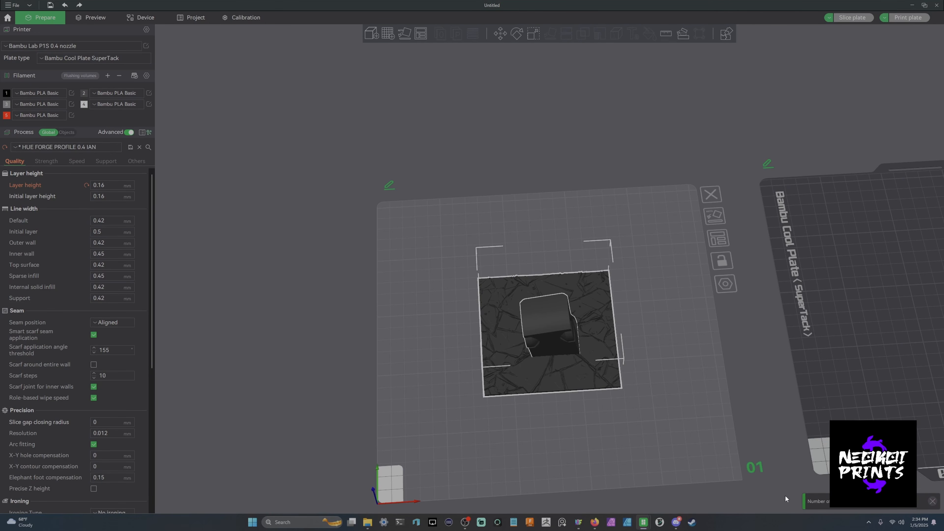
pyautogui.rightClick(591, 318)
pyautogui.click(600, 321)
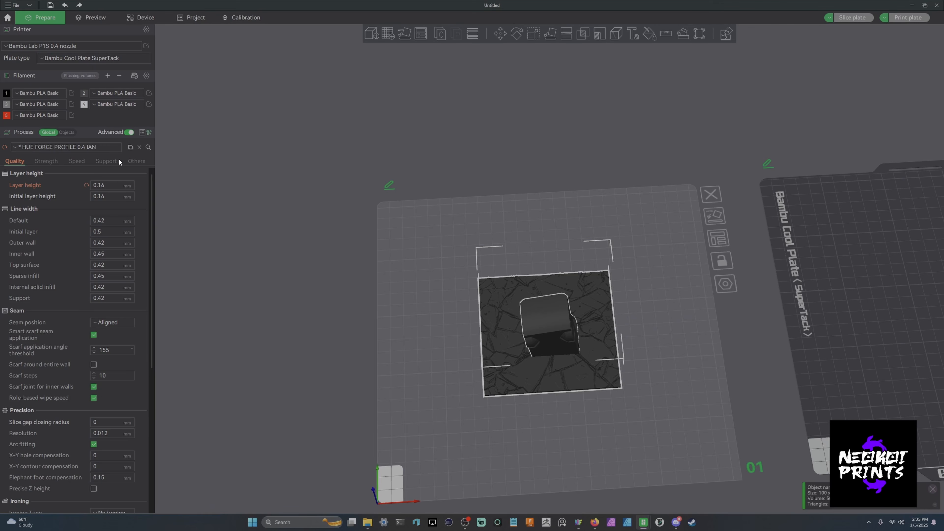
# - Select the car part inside the assembly and adjust its position with the Move tool
pyautogui.click(67, 132)
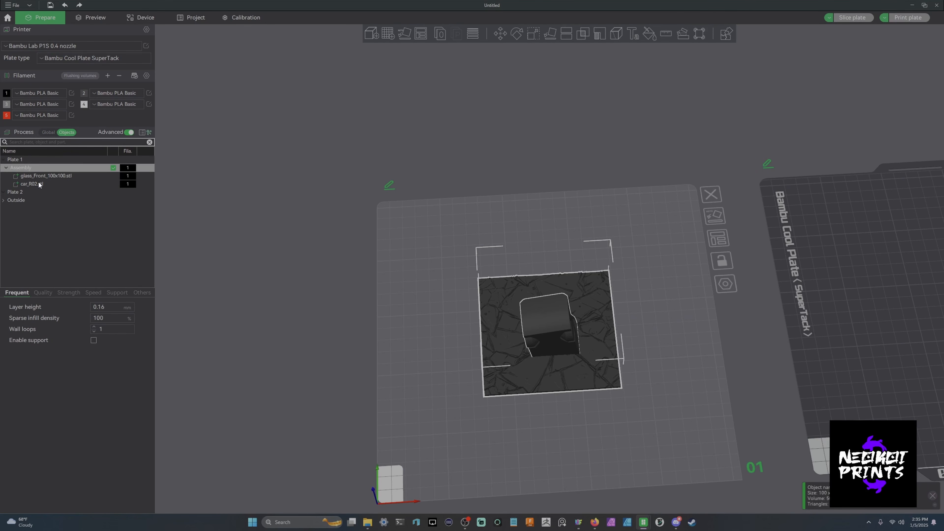
pyautogui.click(46, 183)
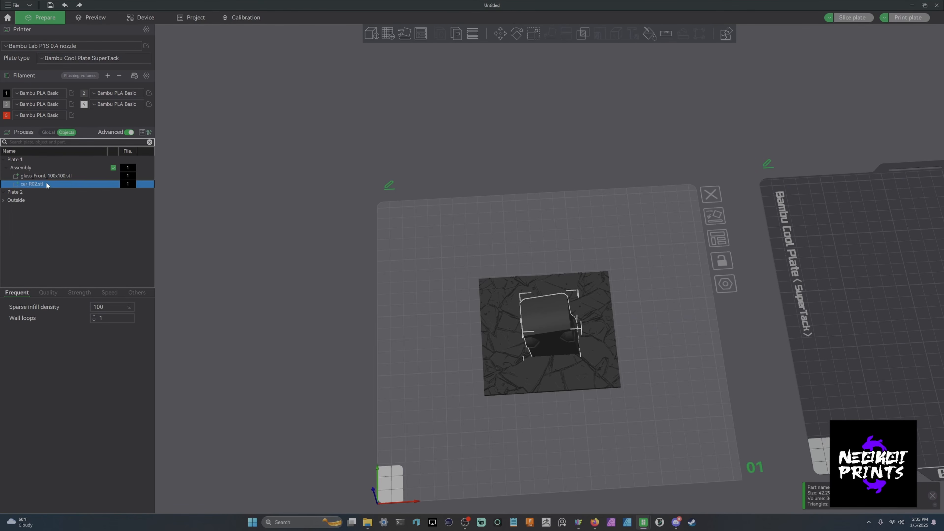
pyautogui.click(499, 33)
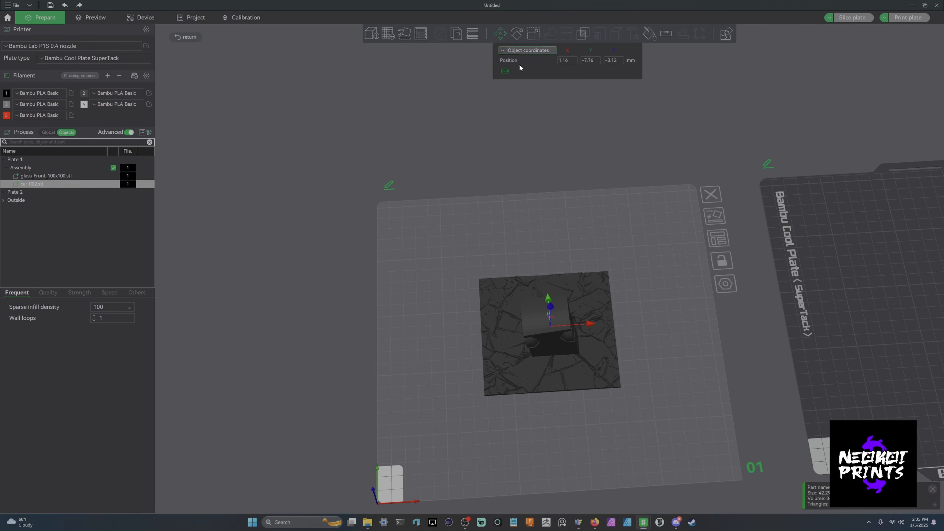
pyautogui.moveTo(716, 295); pyautogui.dragTo(737, 233)
pyautogui.moveTo(757, 324); pyautogui.dragTo(711, 243)
pyautogui.click(506, 38)
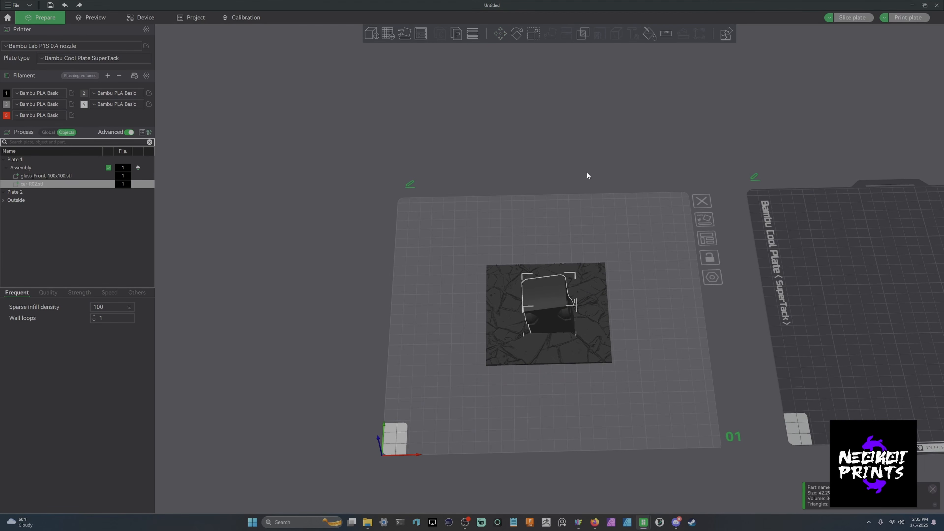
# - Add a height range modifier to the assembly
pyautogui.moveTo(586, 171); pyautogui.dragTo(665, 160)
pyautogui.moveTo(704, 242); pyautogui.dragTo(622, 82, button='right')
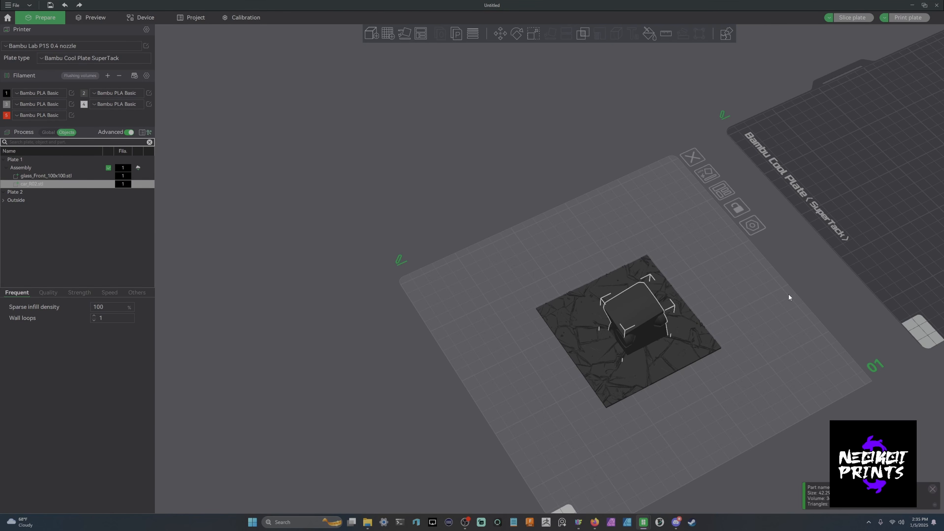
pyautogui.moveTo(770, 304); pyautogui.dragTo(653, 253)
pyautogui.moveTo(803, 366); pyautogui.dragTo(668, 285, button='middle')
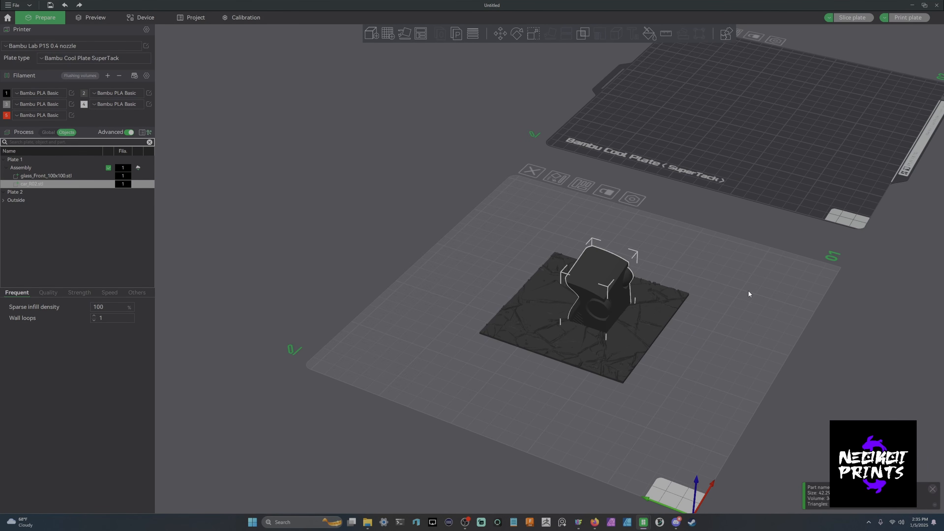
pyautogui.moveTo(748, 291); pyautogui.dragTo(706, 351)
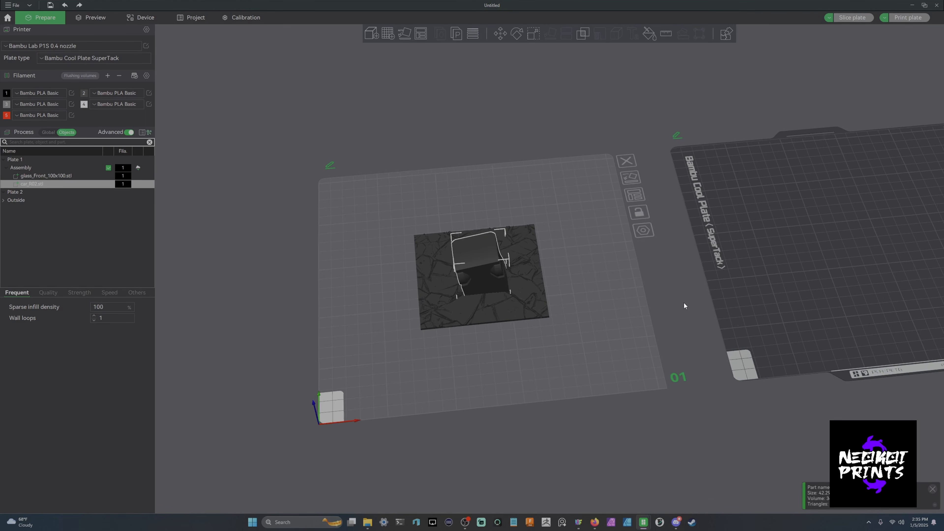
pyautogui.moveTo(683, 304); pyautogui.dragTo(783, 347, button='middle')
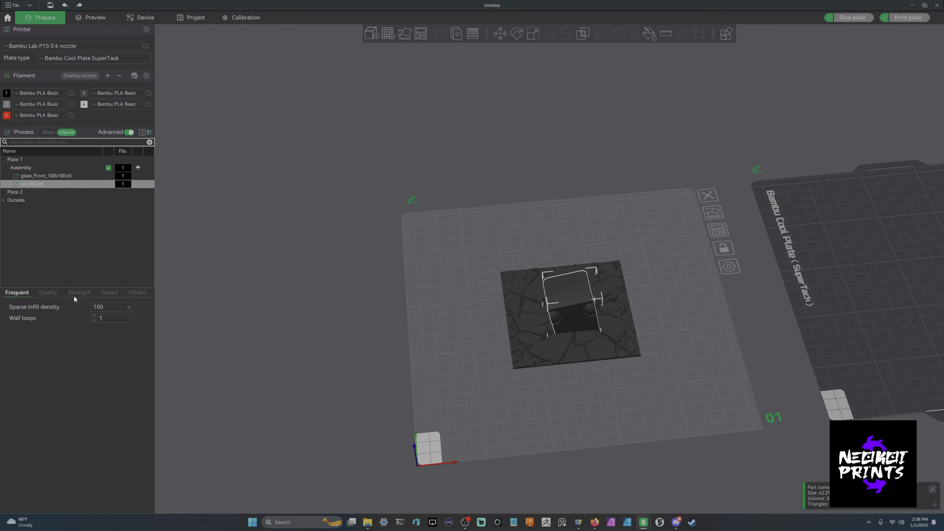
pyautogui.click(31, 167)
pyautogui.rightClick(30, 167)
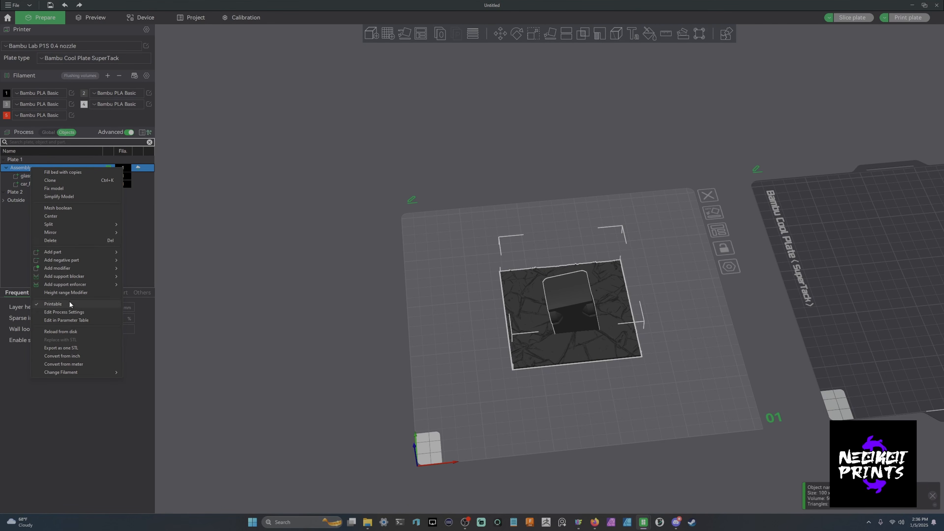
pyautogui.click(60, 292)
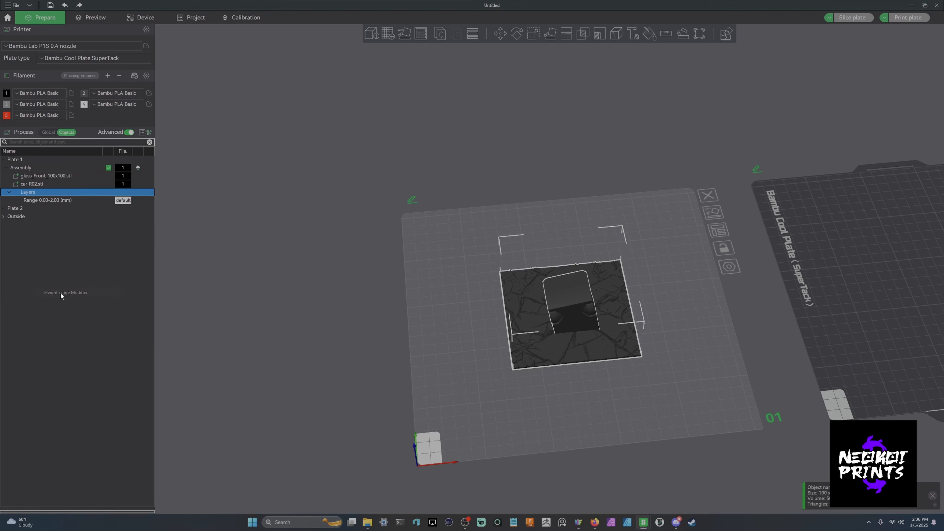
# - Set the height range modifier on the assembly to span from 2.4 to 50 mm
pyautogui.click(62, 200)
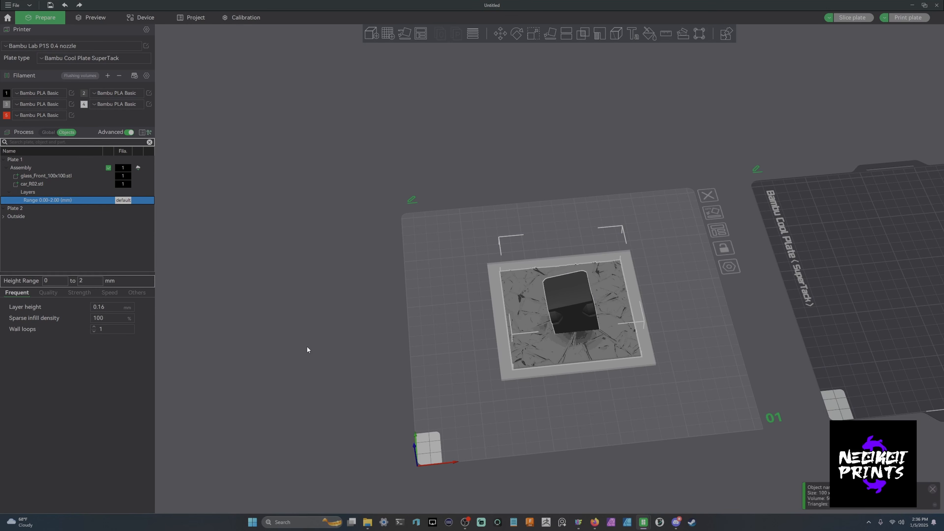
pyautogui.moveTo(307, 345); pyautogui.dragTo(301, 315)
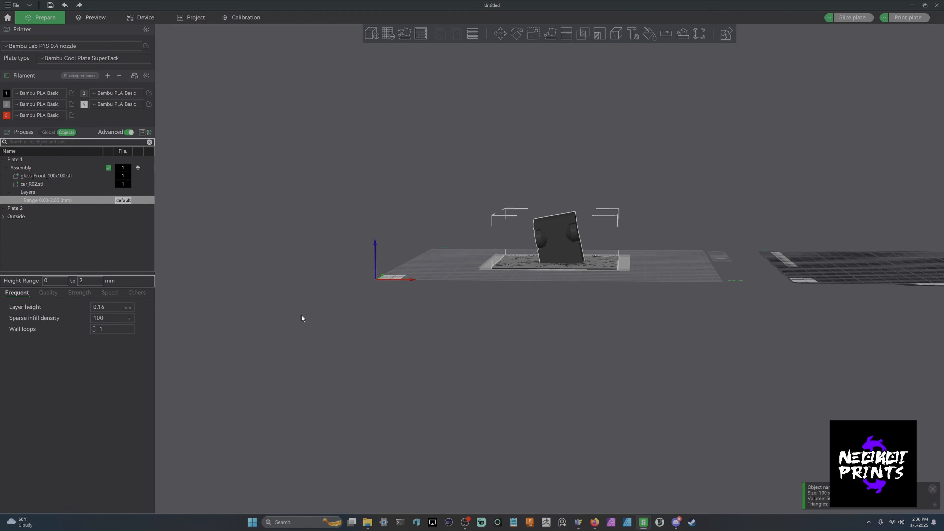
pyautogui.moveTo(301, 314); pyautogui.dragTo(285, 363, button='right')
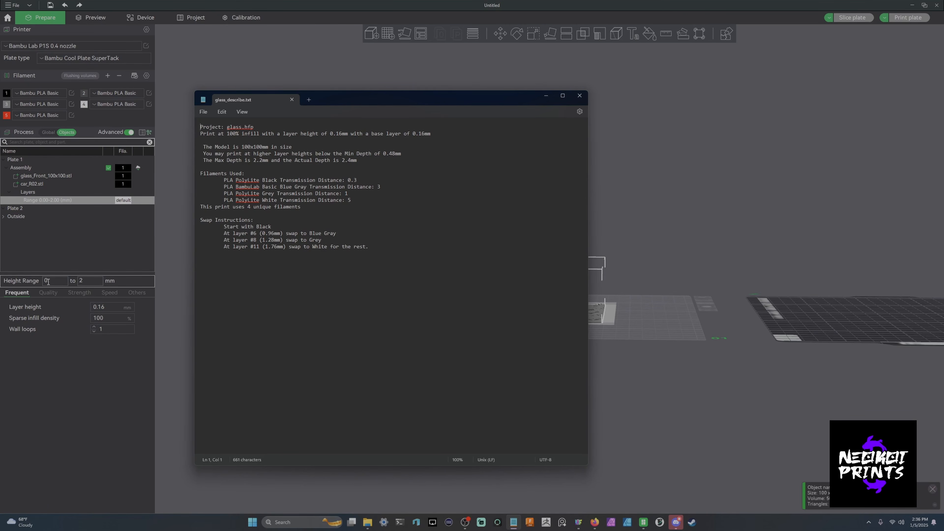
pyautogui.click(546, 96)
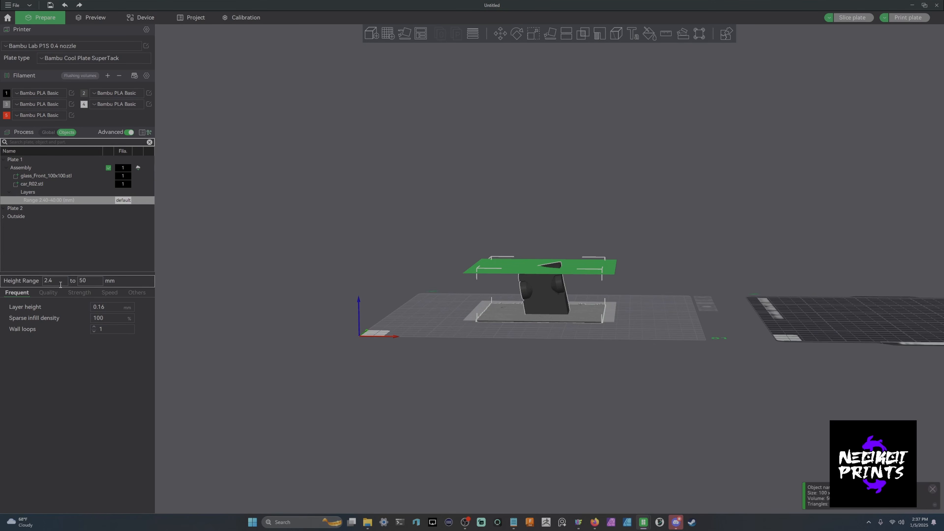
pyautogui.click(60, 284)
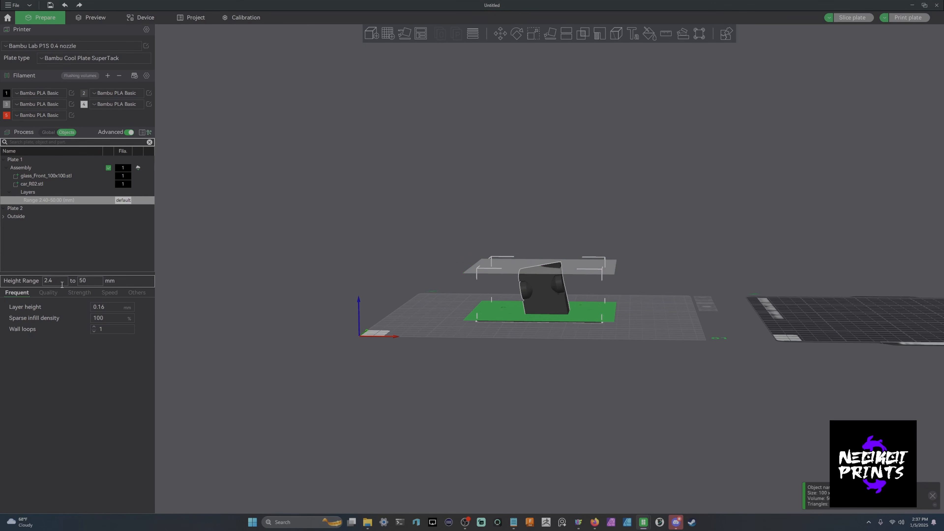
pyautogui.click(94, 280)
pyautogui.moveTo(373, 376); pyautogui.dragTo(376, 371)
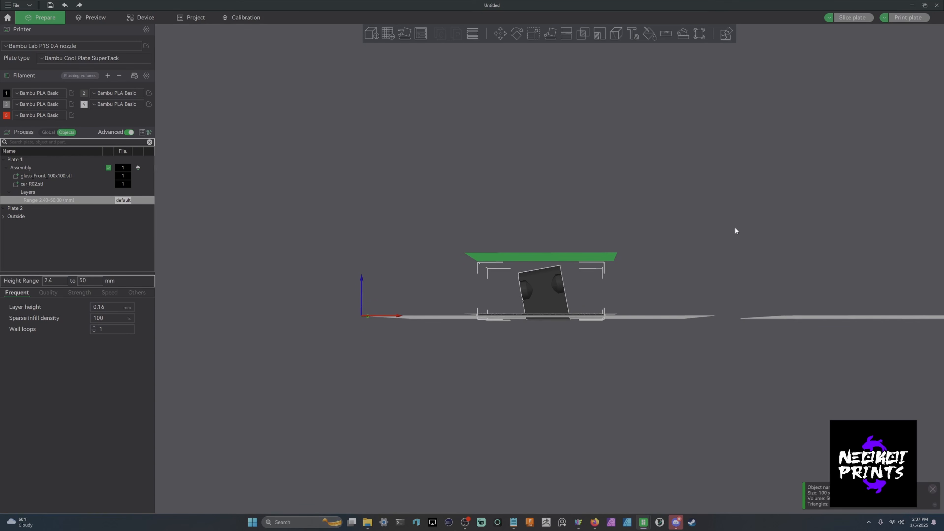
# - For that height range, set layer height to 0.2 mm, sparse infill density to 10% and wall loops to 2
pyautogui.moveTo(735, 228); pyautogui.dragTo(731, 239, button='right')
pyautogui.moveTo(731, 239); pyautogui.dragTo(730, 253)
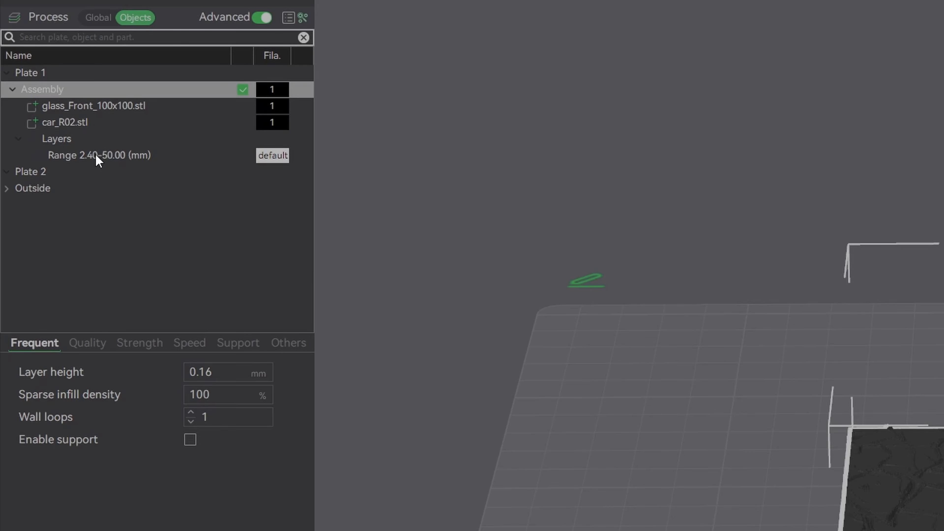
pyautogui.click(46, 200)
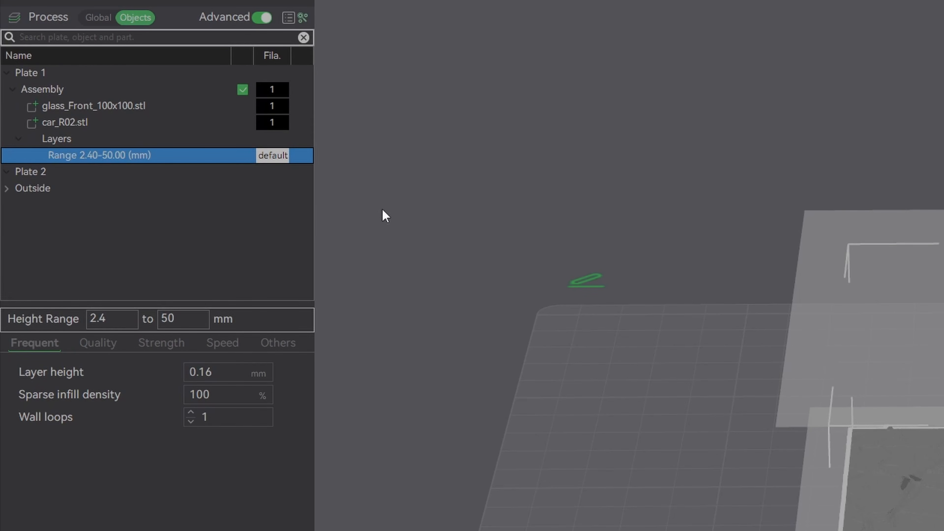
pyautogui.moveTo(678, 173); pyautogui.dragTo(684, 167)
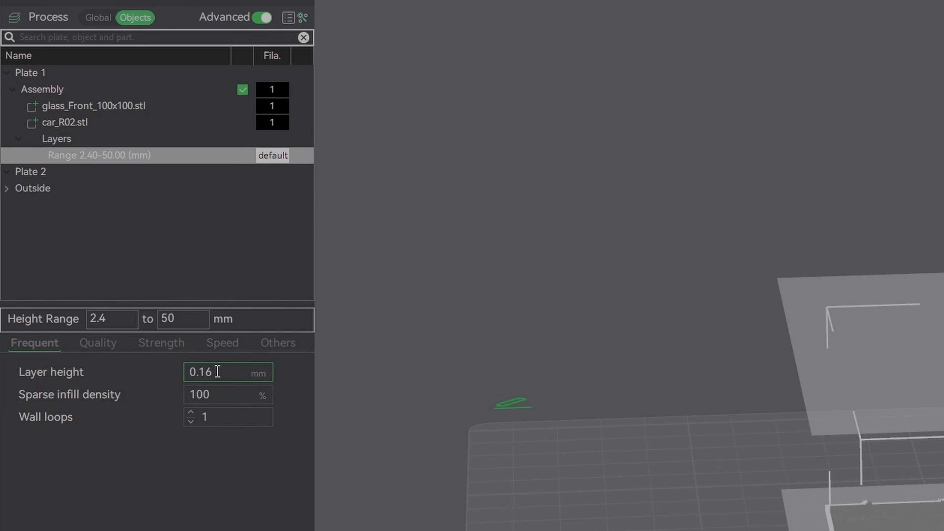
pyautogui.moveTo(218, 372); pyautogui.dragTo(187, 374)
pyautogui.write('0.')
pyautogui.press('Tab')
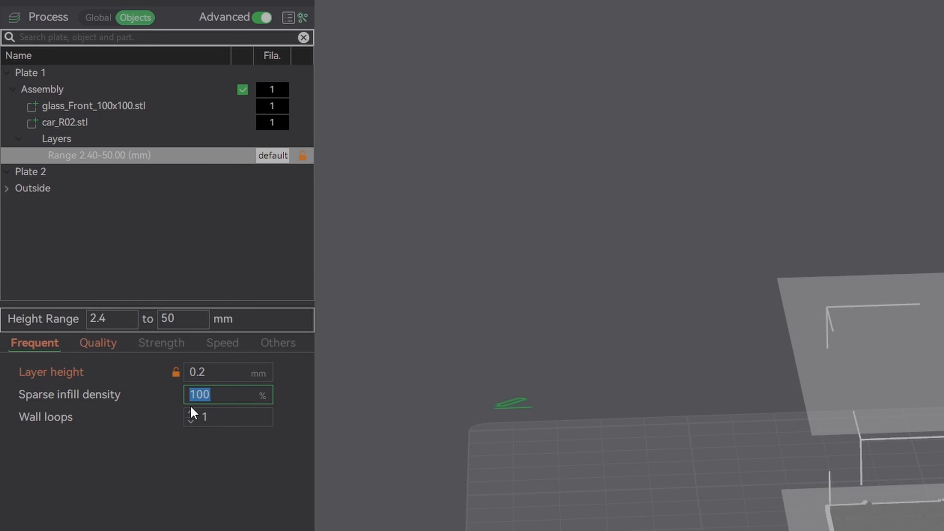
pyautogui.write('10')
pyautogui.press('Return')
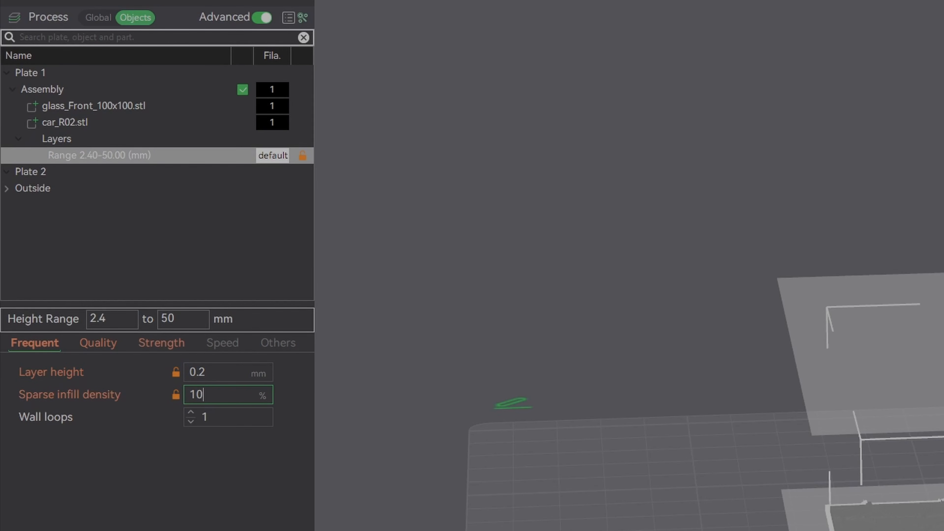
pyautogui.click(190, 411)
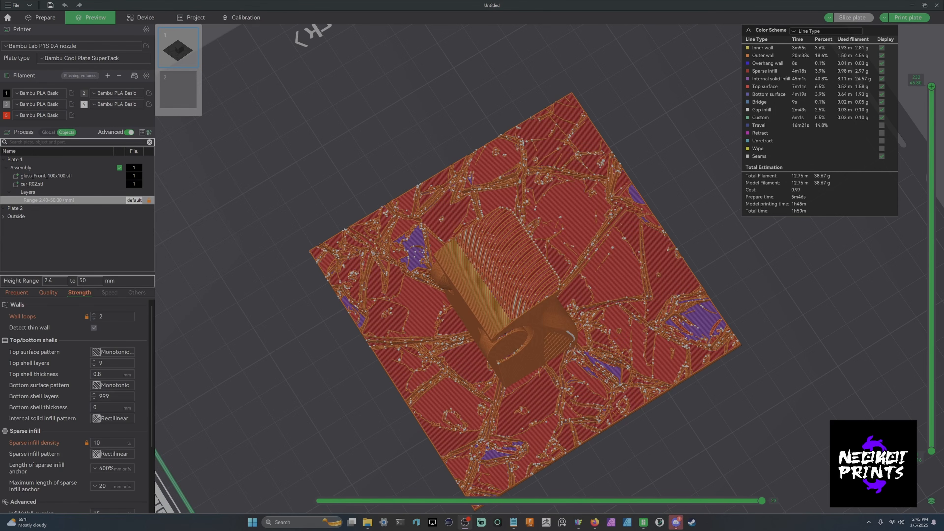
# - In the sliced preview, add a filament change at a layer from the swap instructions in the text notes
pyautogui.moveTo(828, 382); pyautogui.dragTo(823, 375)
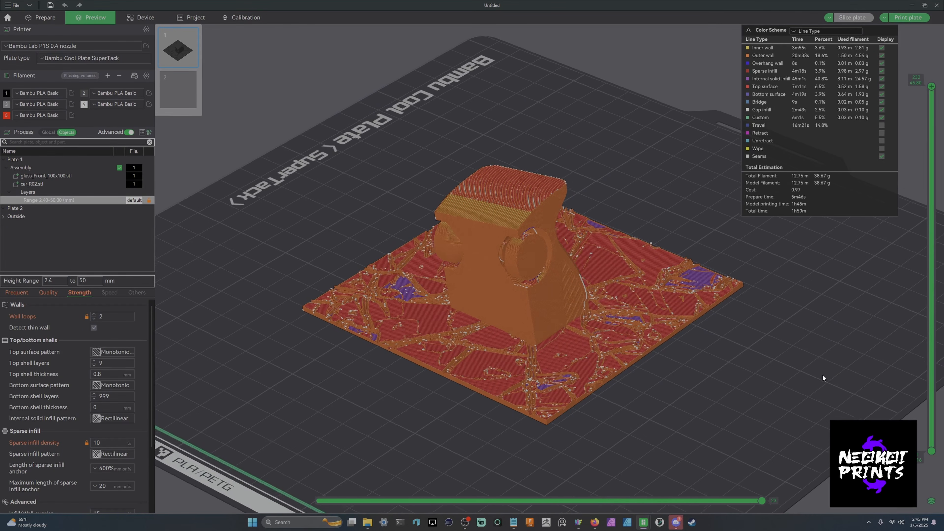
pyautogui.moveTo(863, 255); pyautogui.dragTo(906, 195)
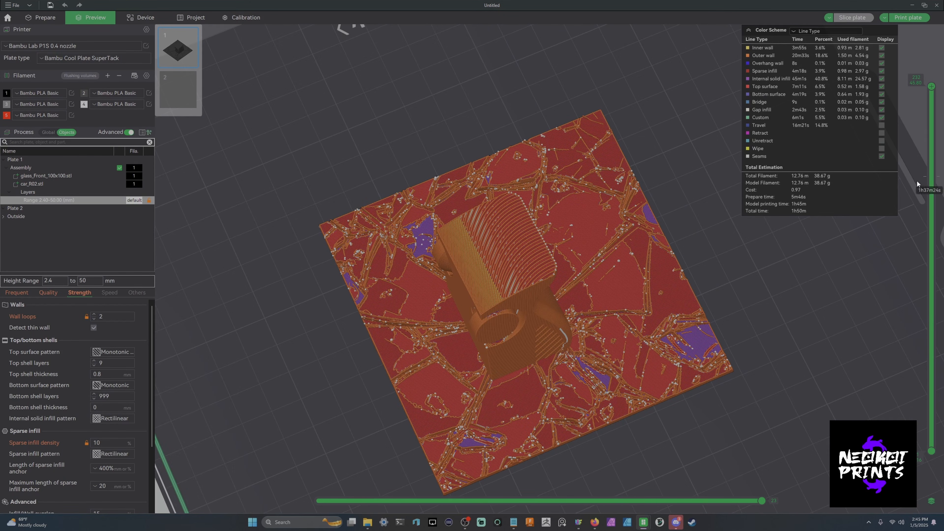
pyautogui.moveTo(927, 95); pyautogui.dragTo(879, 436)
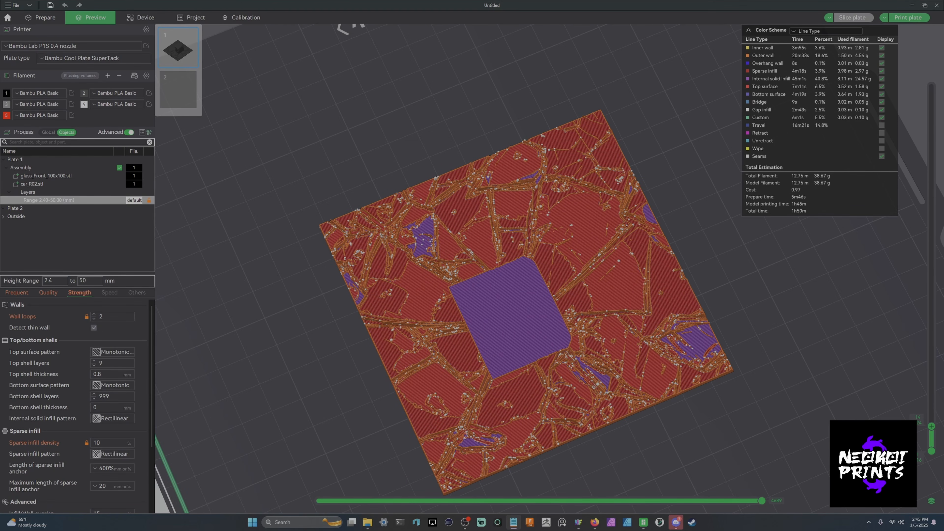
pyautogui.moveTo(943, 275); pyautogui.dragTo(352, 95)
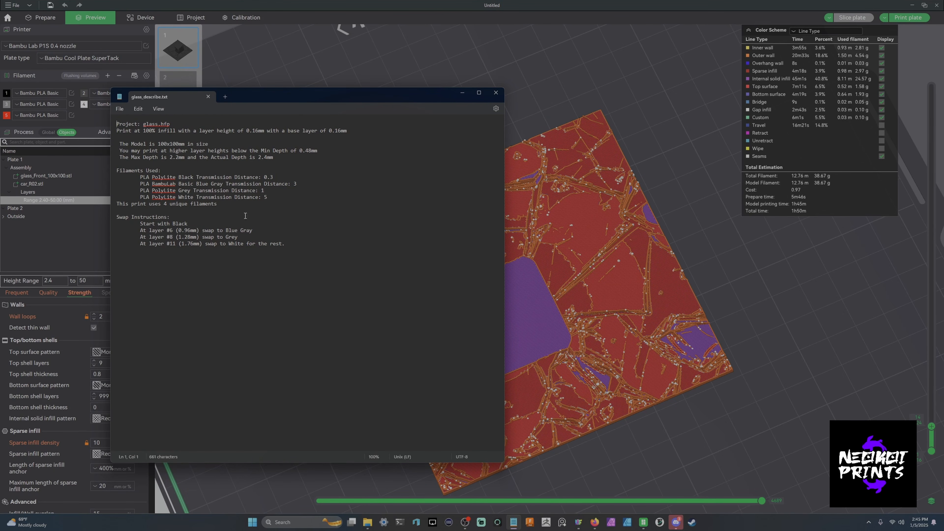
pyautogui.click(462, 92)
pyautogui.moveTo(931, 426); pyautogui.dragTo(931, 440)
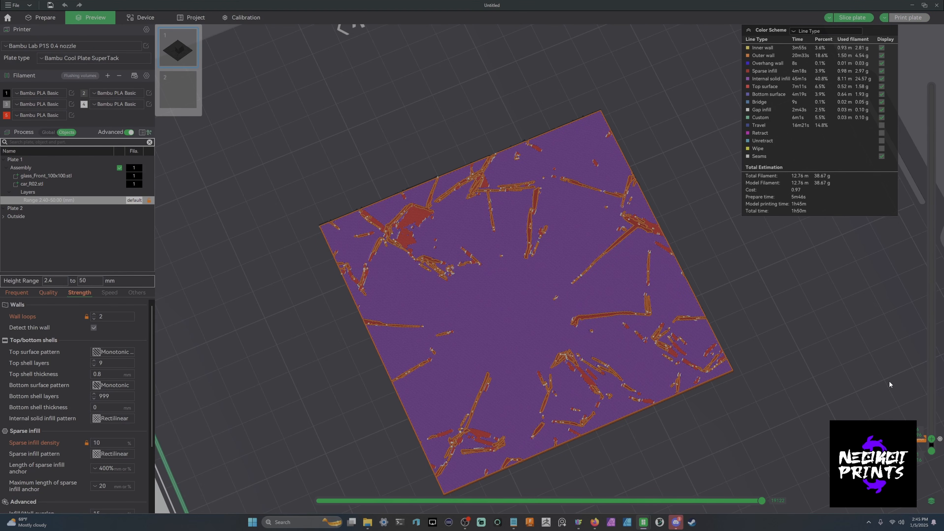
pyautogui.click(513, 521)
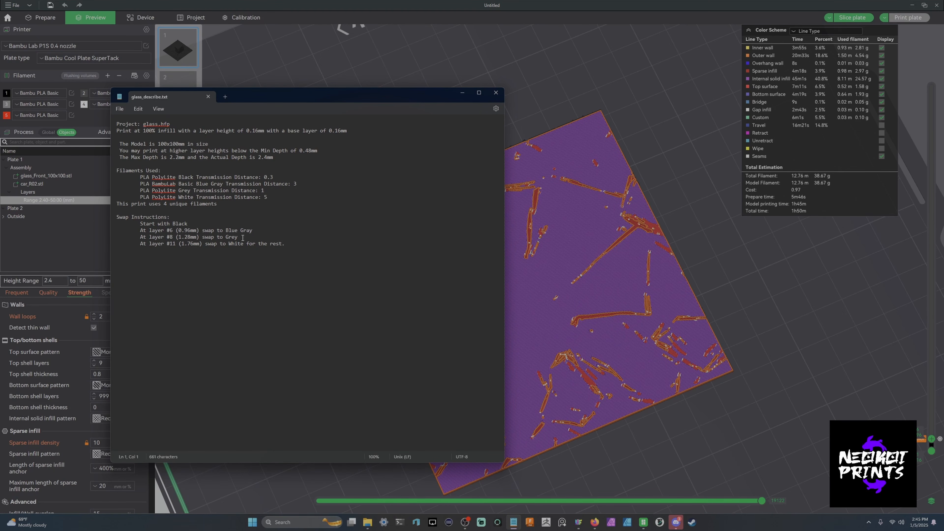
pyautogui.click(462, 92)
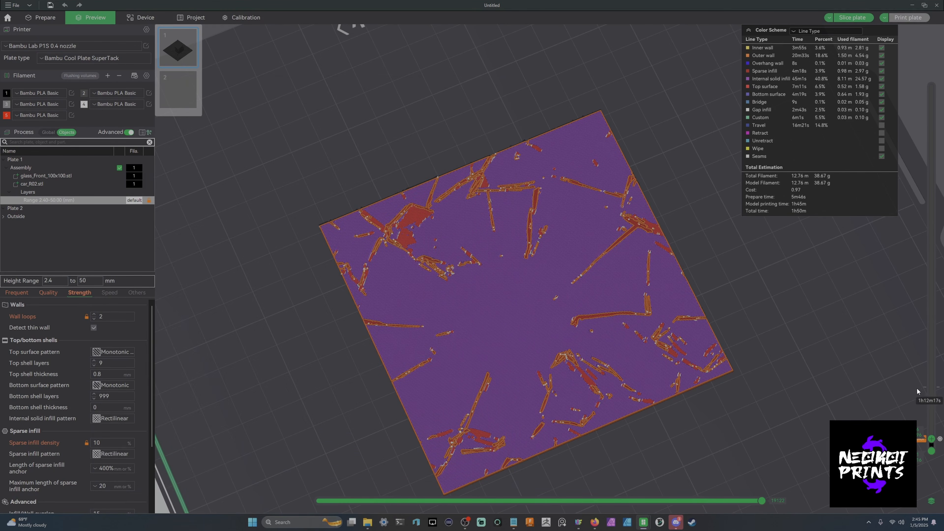
pyautogui.scroll(2, 924, 398)
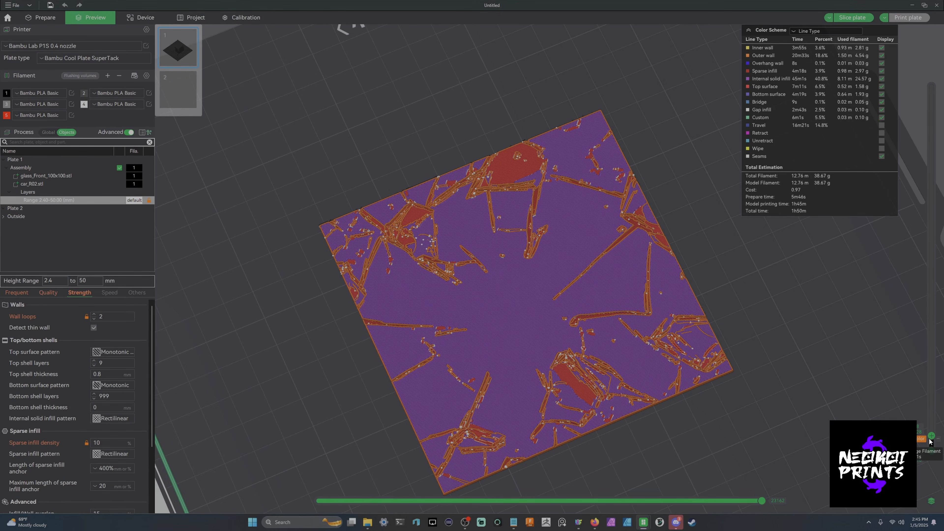
pyautogui.rightClick(929, 438)
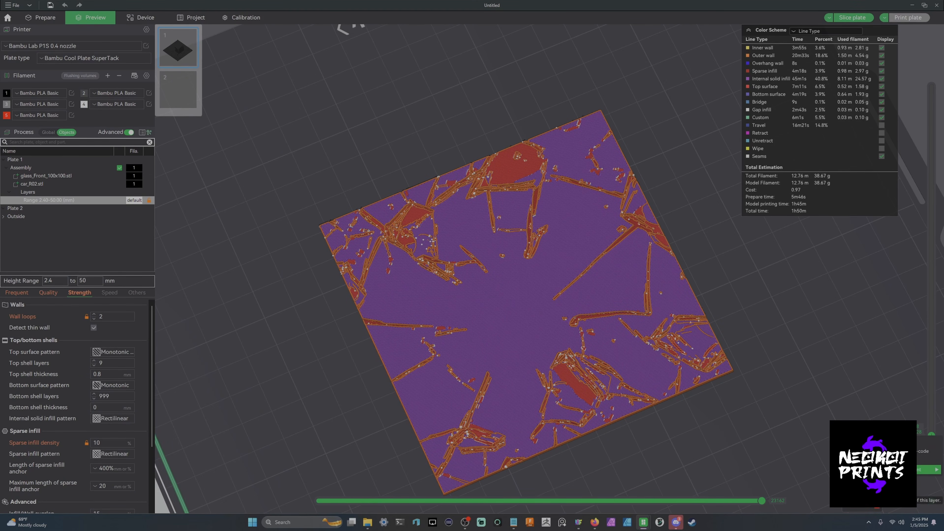
pyautogui.click(862, 488)
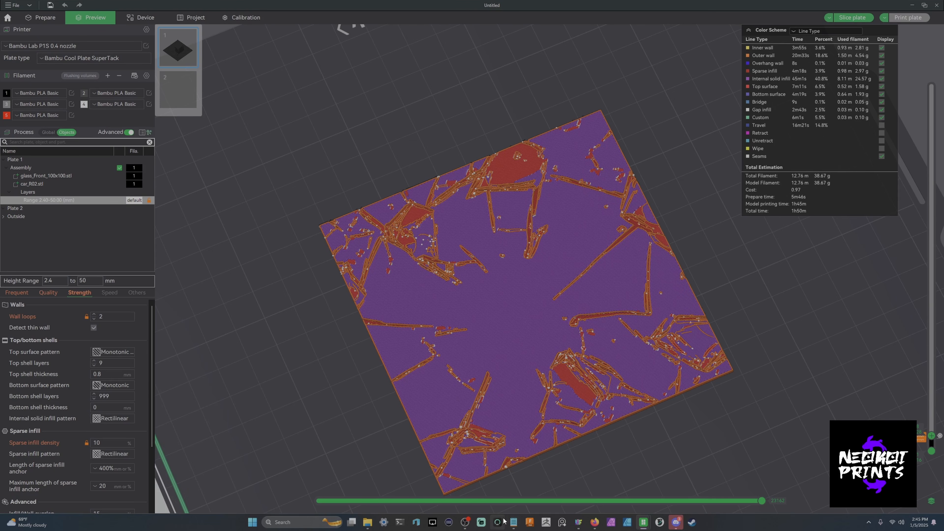
# - Add another filament change at a higher layer following the swap instructions
pyautogui.moveTo(514, 524)
pyautogui.click(513, 479)
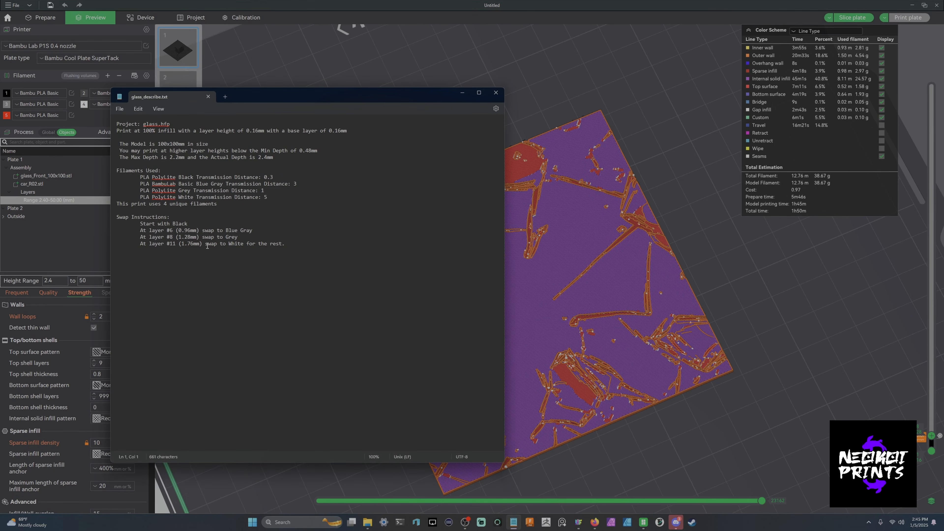
pyautogui.click(461, 94)
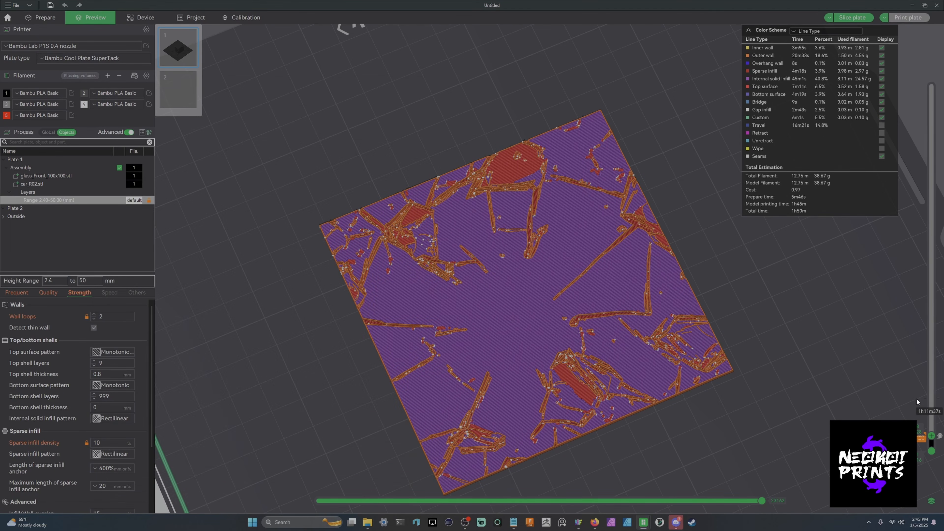
pyautogui.scroll(10, 927, 403)
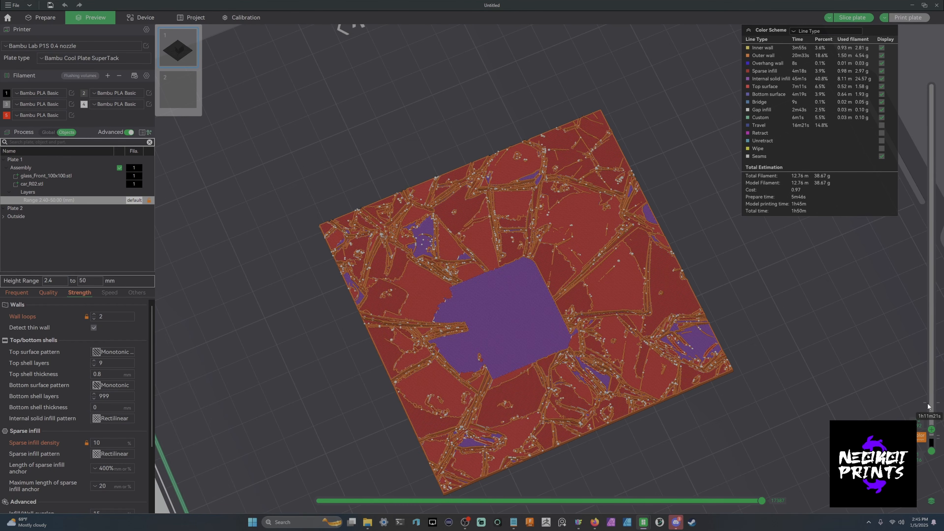
pyautogui.moveTo(928, 406); pyautogui.dragTo(926, 432)
pyautogui.rightClick(931, 432)
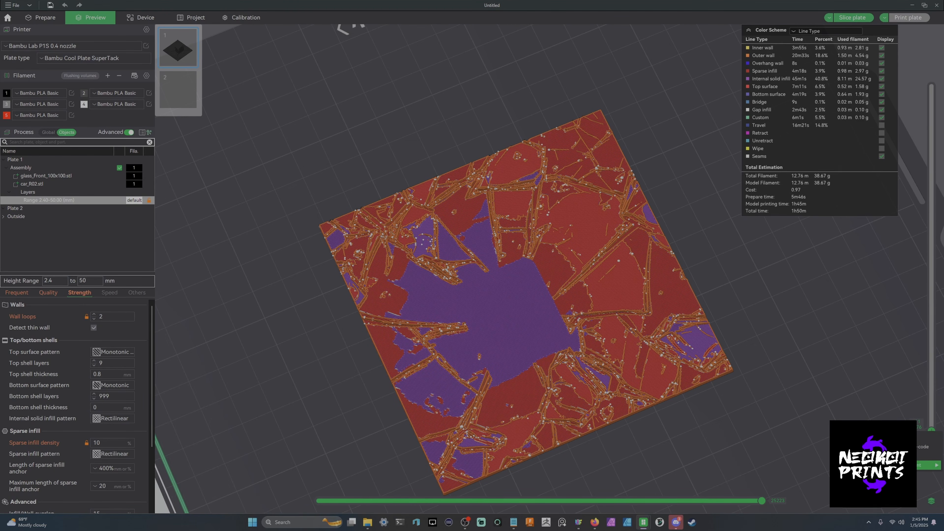
pyautogui.click(869, 492)
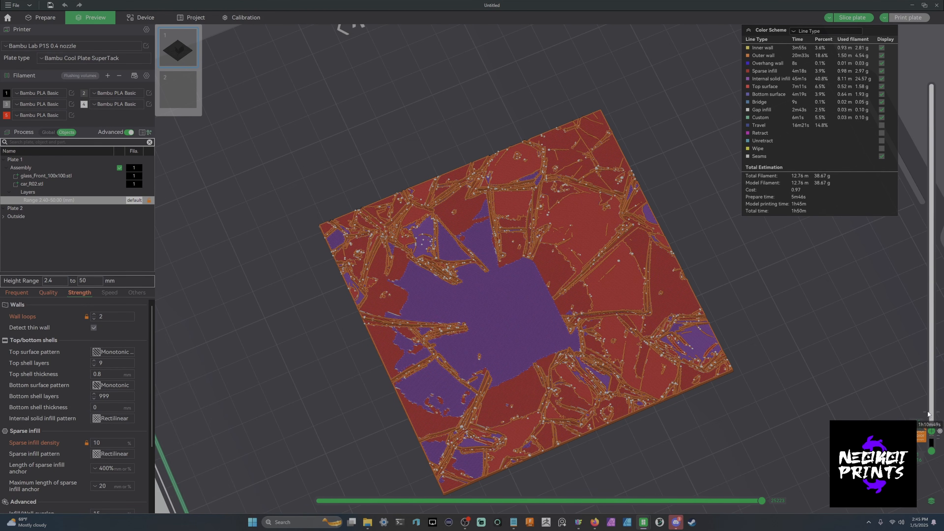
# - Slice the plate again and review the result through its layers
pyautogui.moveTo(716, 347); pyautogui.dragTo(906, 3)
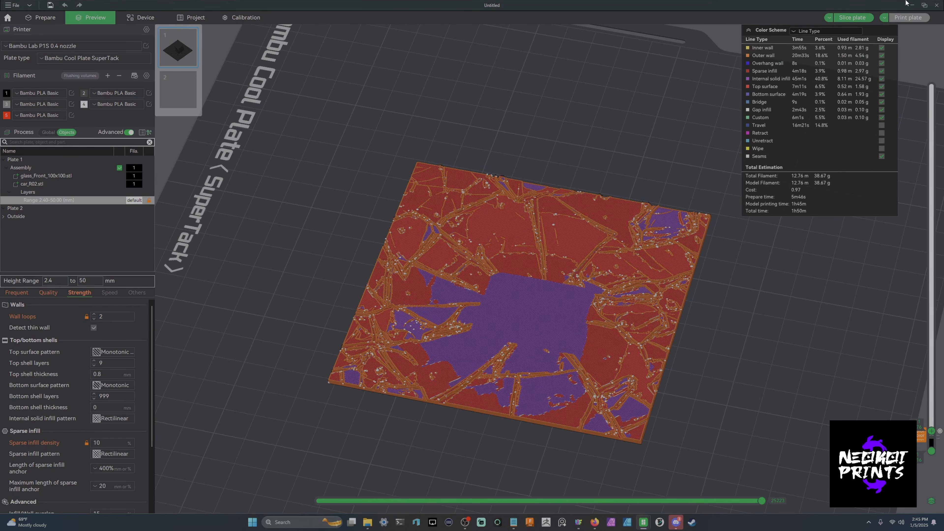
pyautogui.click(845, 19)
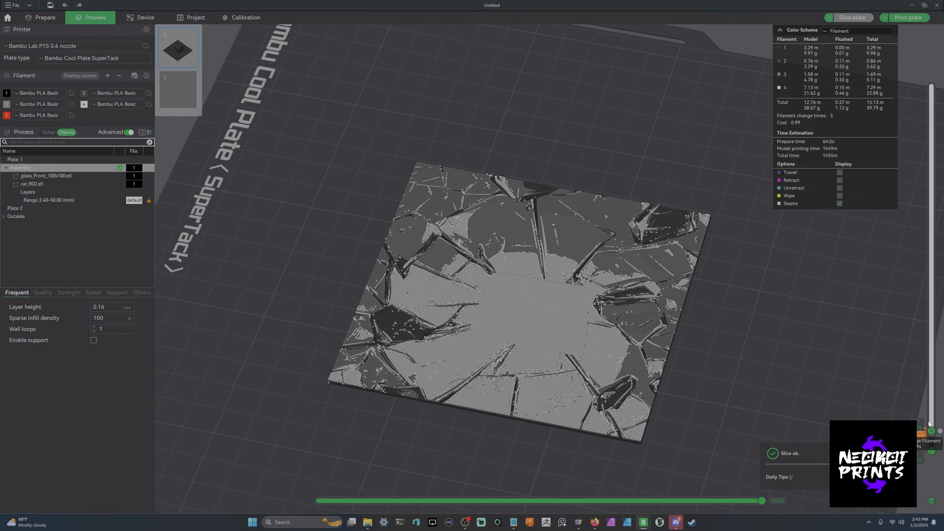
pyautogui.moveTo(929, 423); pyautogui.dragTo(932, 86)
pyautogui.moveTo(790, 211); pyautogui.dragTo(584, 261)
pyautogui.moveTo(719, 327); pyautogui.dragTo(786, 329)
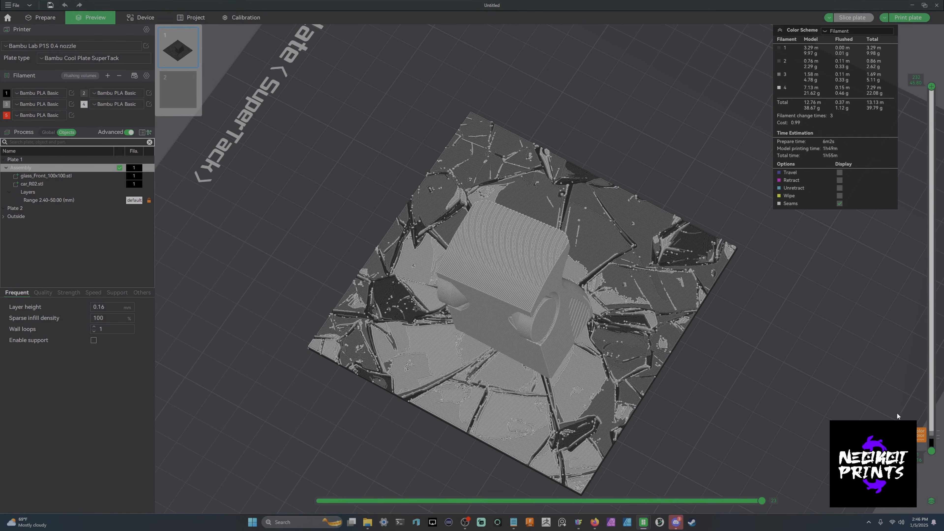
pyautogui.moveTo(781, 264); pyautogui.dragTo(760, 316)
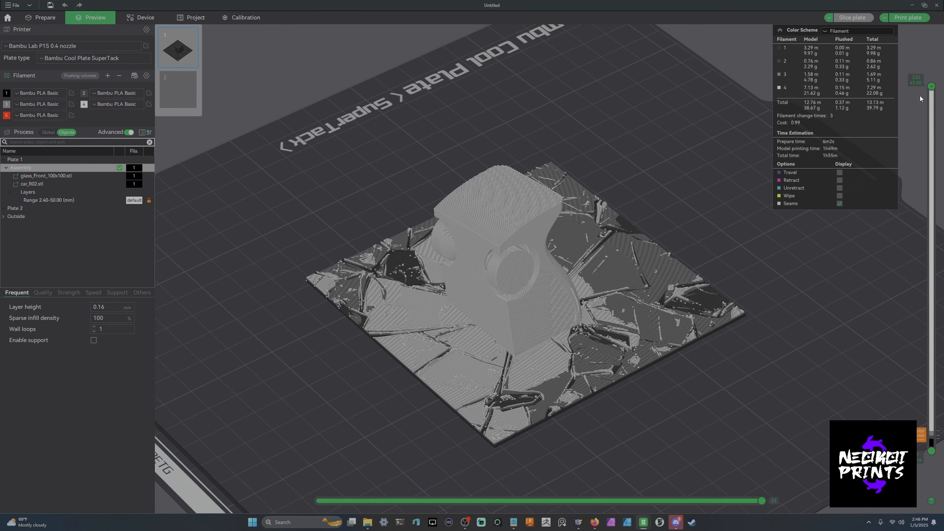
# - Add a filament change to the red filament at the layer where the car begins, then re-slice the plate
pyautogui.moveTo(932, 87); pyautogui.dragTo(932, 430)
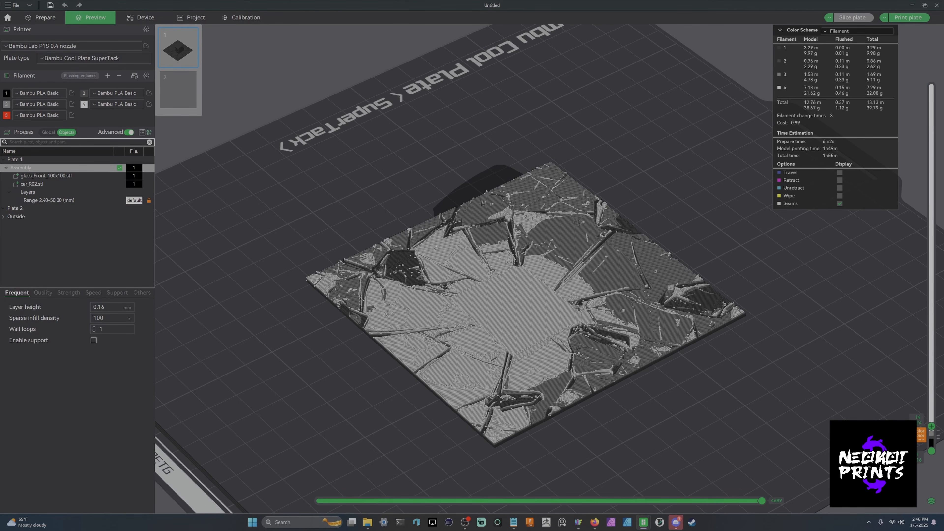
pyautogui.click(931, 428)
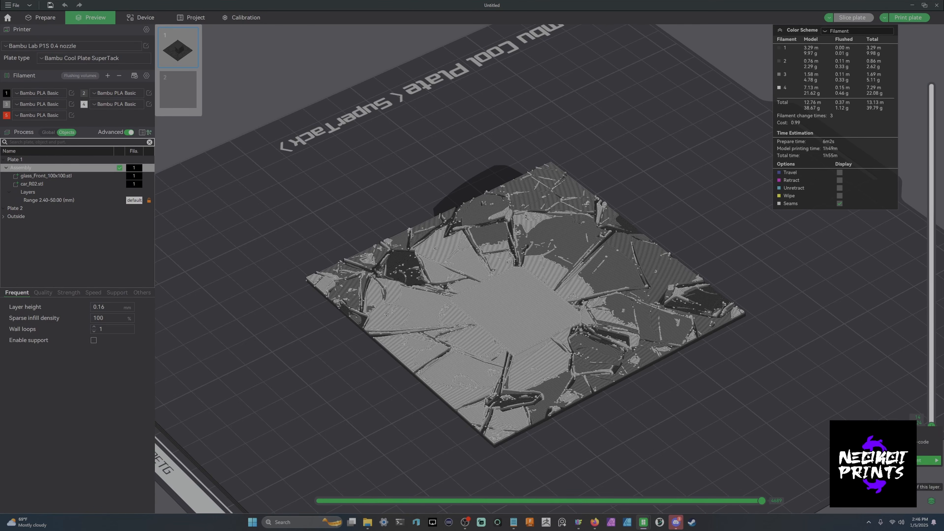
pyautogui.click(859, 498)
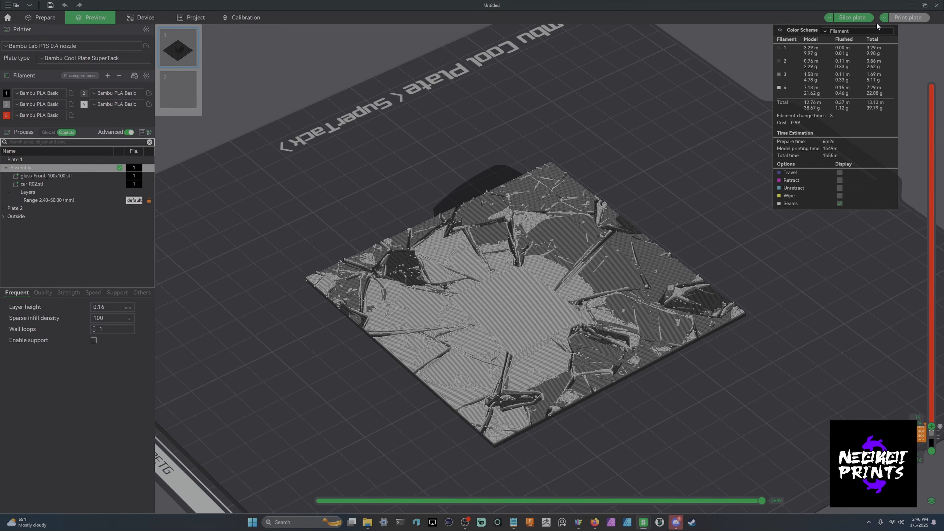
pyautogui.click(853, 18)
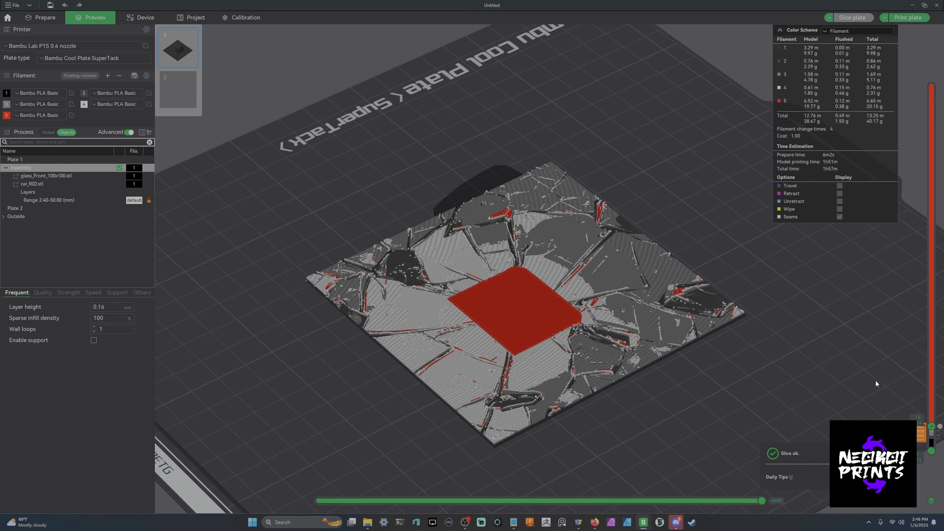
pyautogui.moveTo(930, 425); pyautogui.dragTo(902, 85)
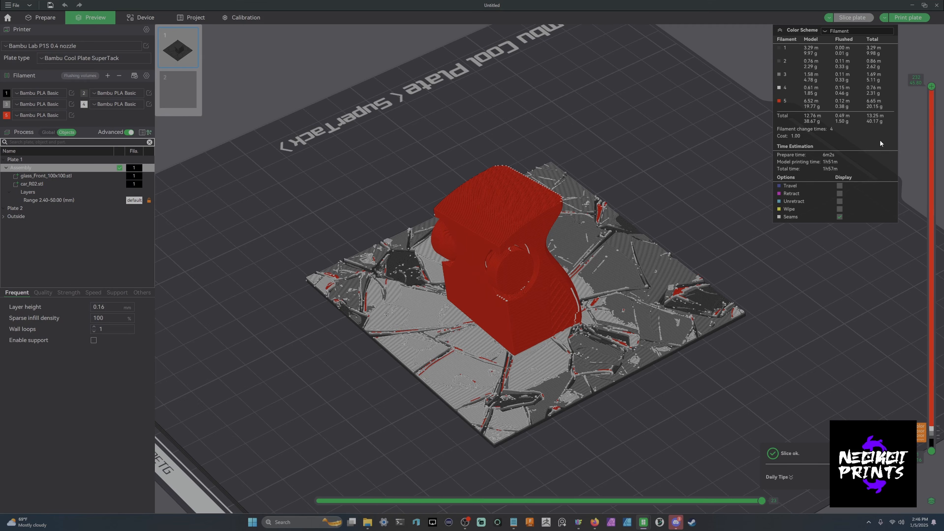
# - Edit the filament change at the layer where the car begins, then slice the plate again
pyautogui.moveTo(843, 241); pyautogui.dragTo(713, 376)
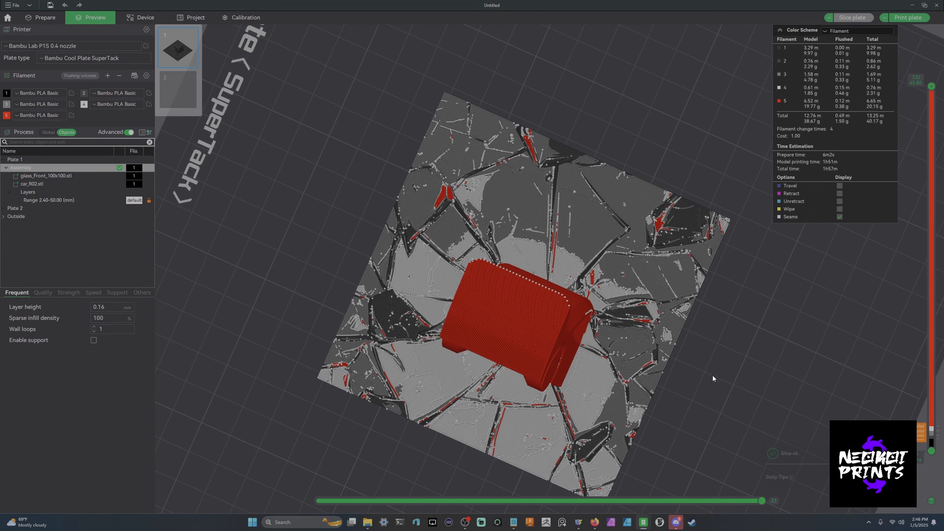
pyautogui.moveTo(931, 86); pyautogui.dragTo(926, 428)
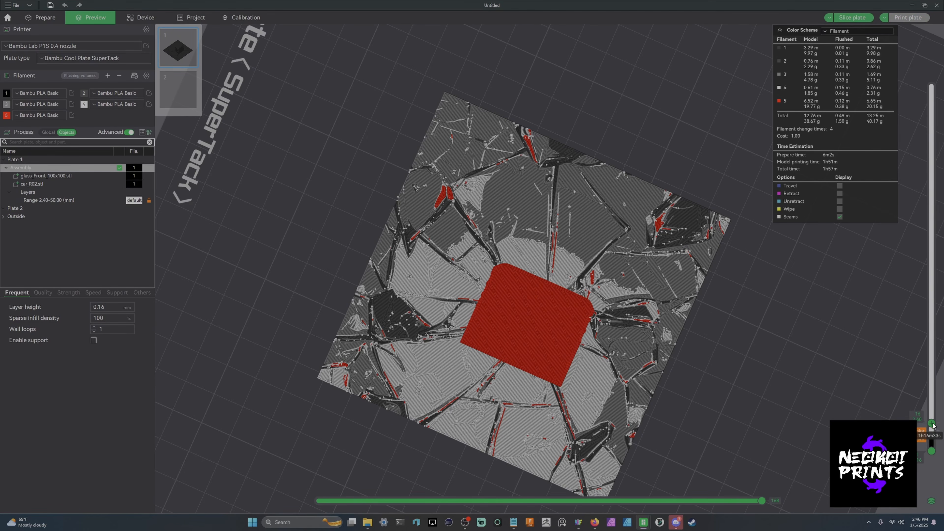
pyautogui.rightClick(932, 423)
pyautogui.click(858, 501)
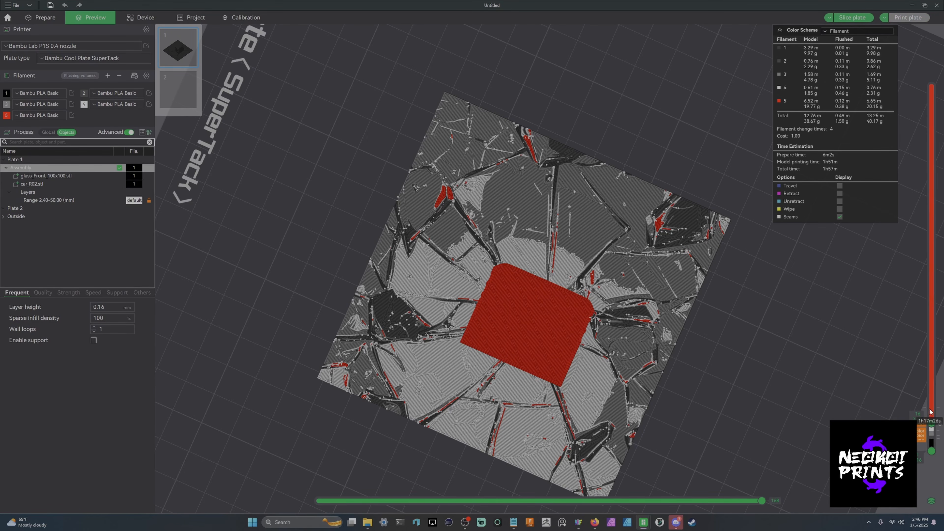
pyautogui.moveTo(931, 423); pyautogui.dragTo(931, 86)
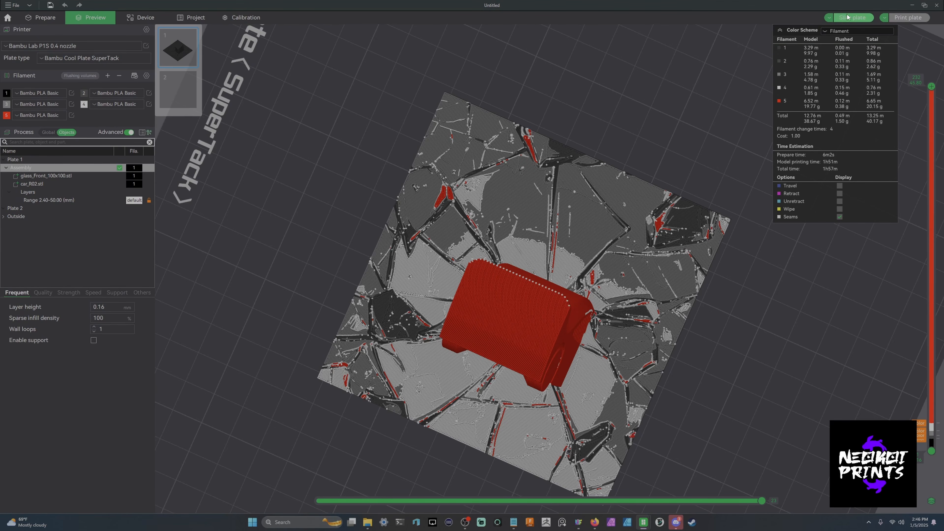
pyautogui.click(851, 19)
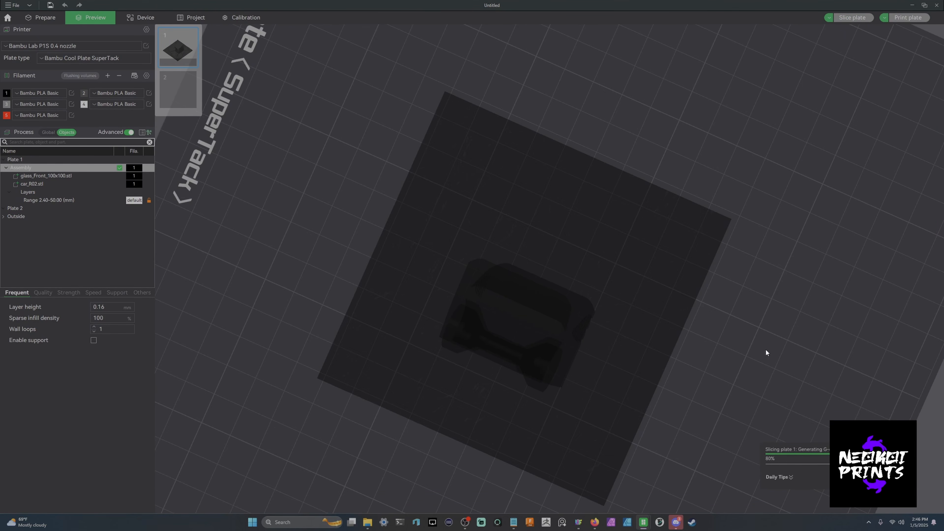
# - Inspect the re-sliced car and glass panel from several angles
pyautogui.moveTo(761, 340); pyautogui.dragTo(626, 244)
pyautogui.moveTo(545, 230); pyautogui.dragTo(690, 352)
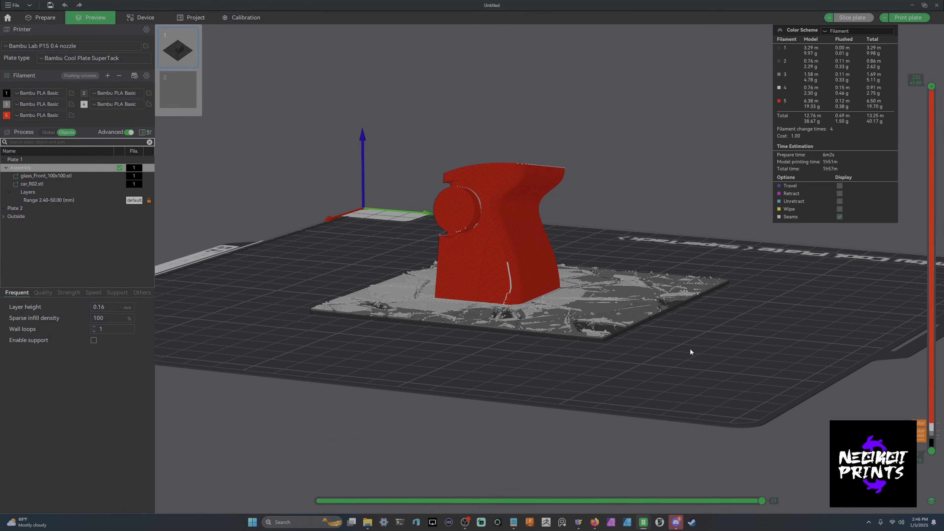
pyautogui.moveTo(483, 285); pyautogui.dragTo(600, 261)
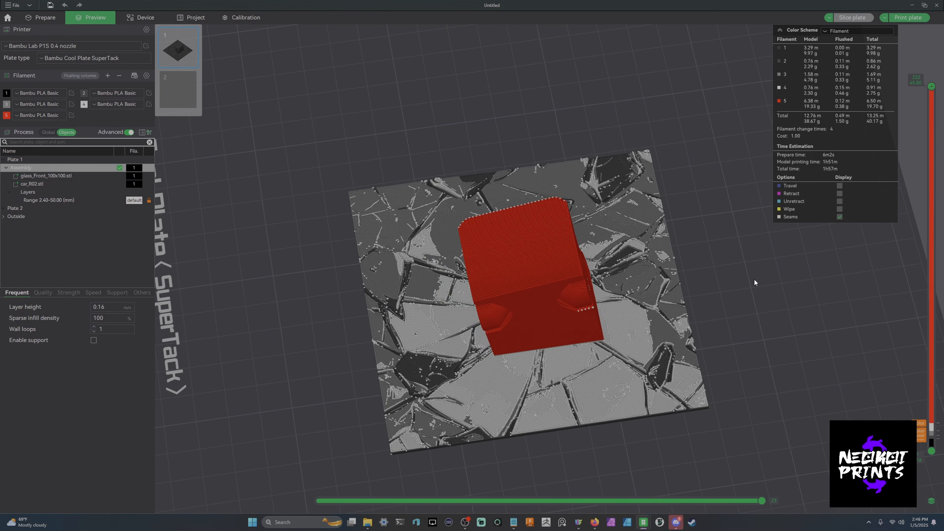
pyautogui.scroll(-5, 755, 274)
pyautogui.moveTo(755, 274); pyautogui.dragTo(710, 271)
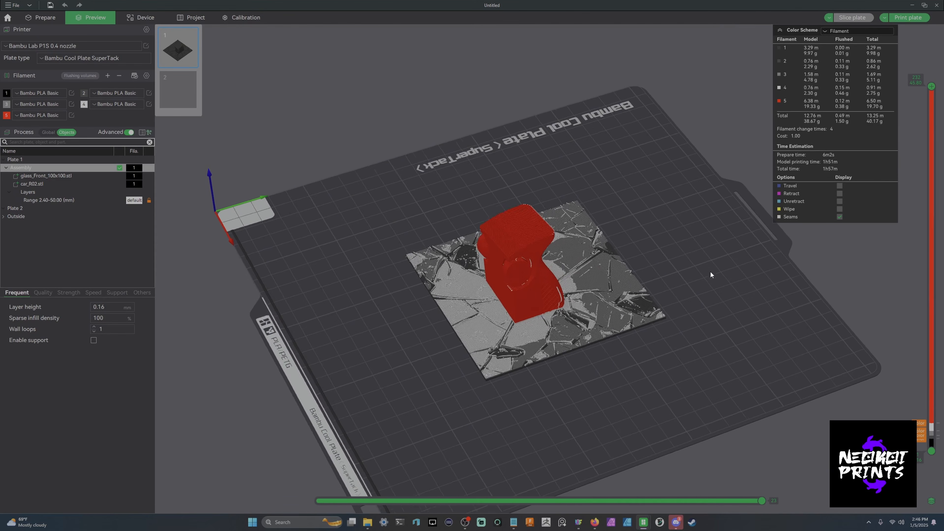
pyautogui.press('0')
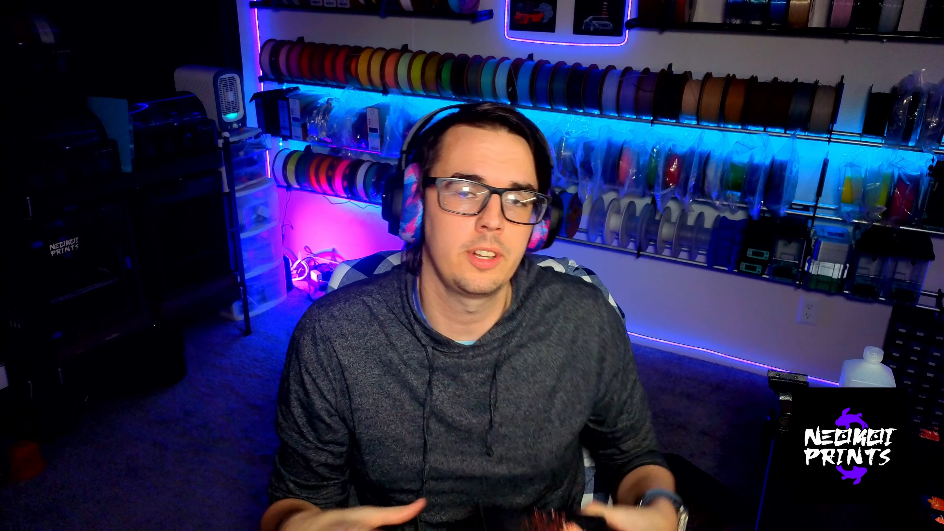